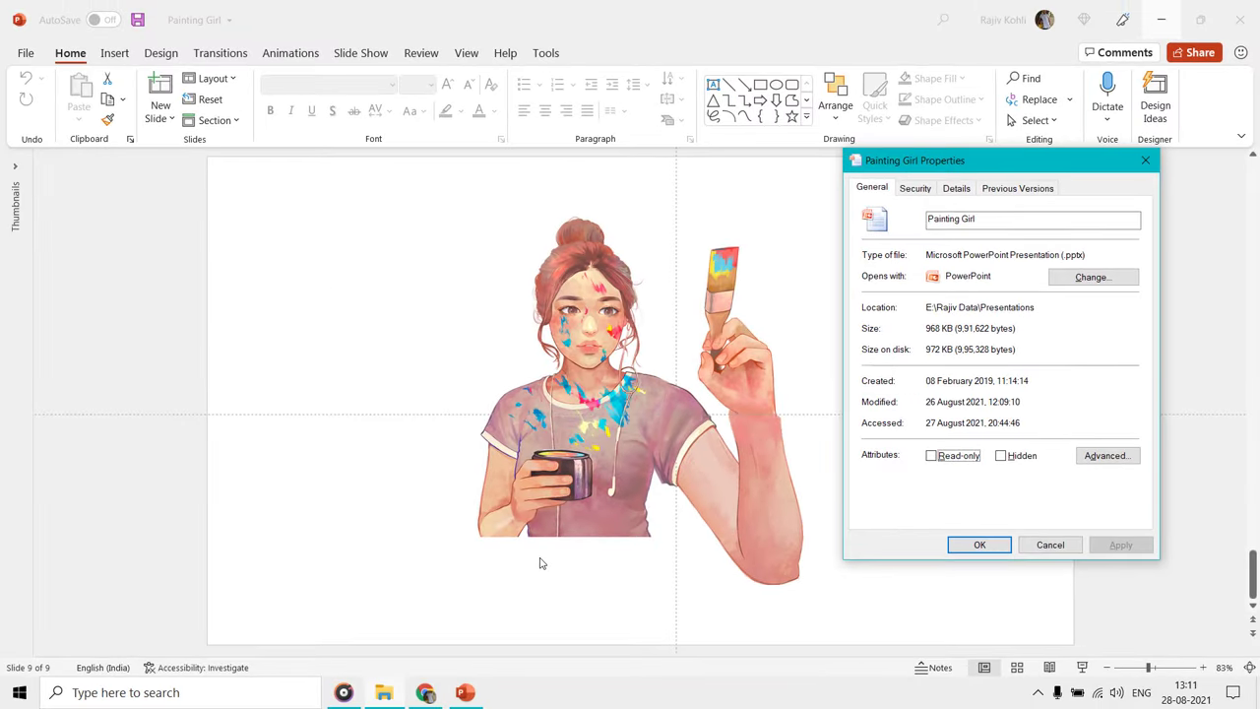
# - Close the Painting Girl file properties window with Esc
pyautogui.press('Escape')
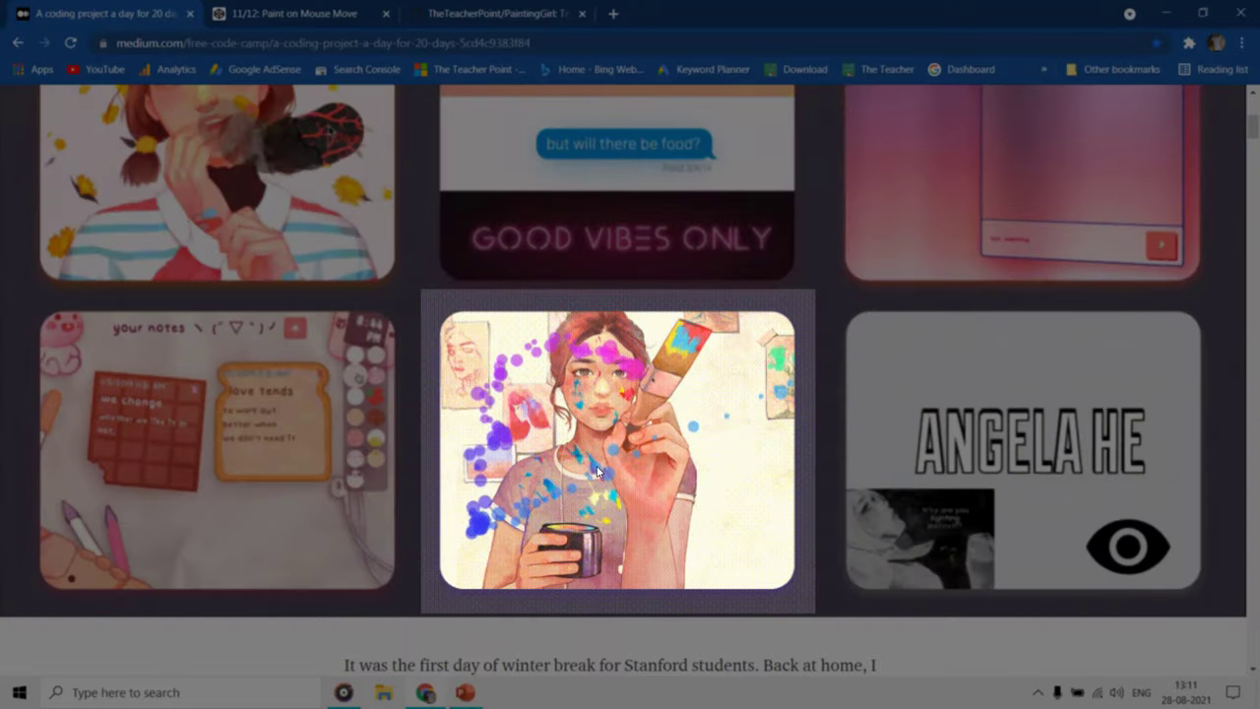
# - Enlarge the Paint on Mouse Move pen's panels, paint green circles, then open Head.png and select its address
pyautogui.click(311, 12)
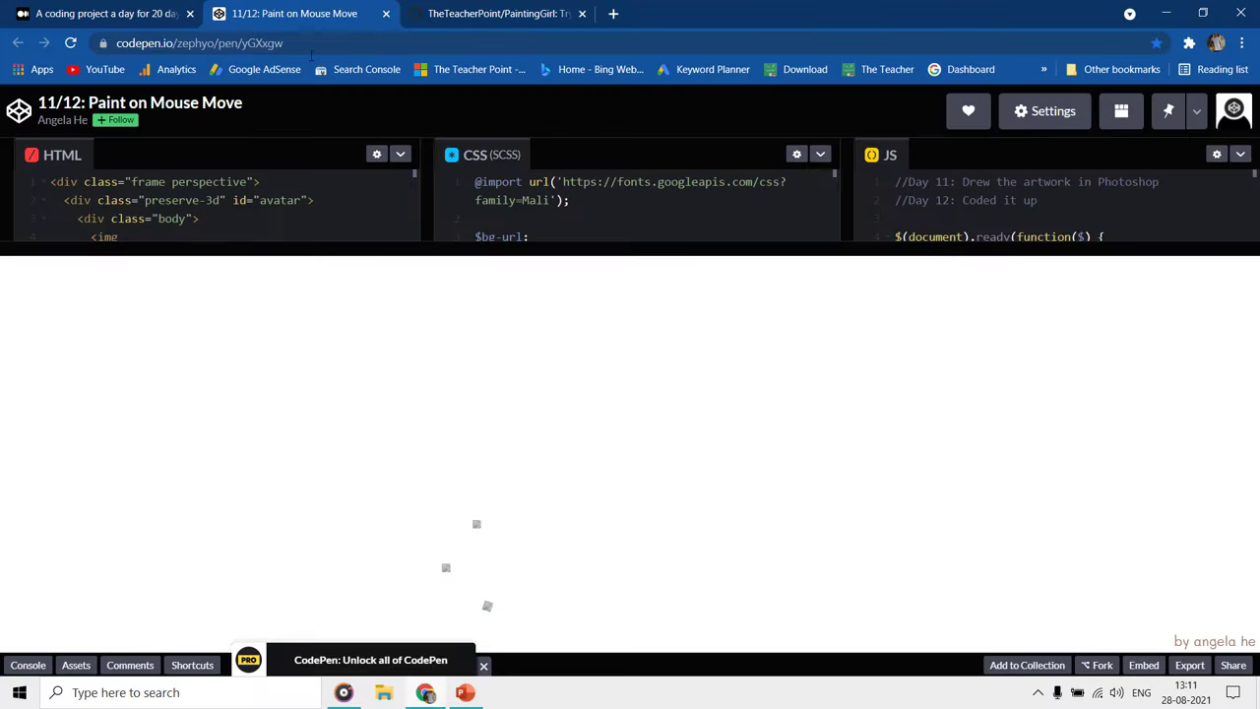
pyautogui.moveTo(338, 254); pyautogui.dragTo(337, 479)
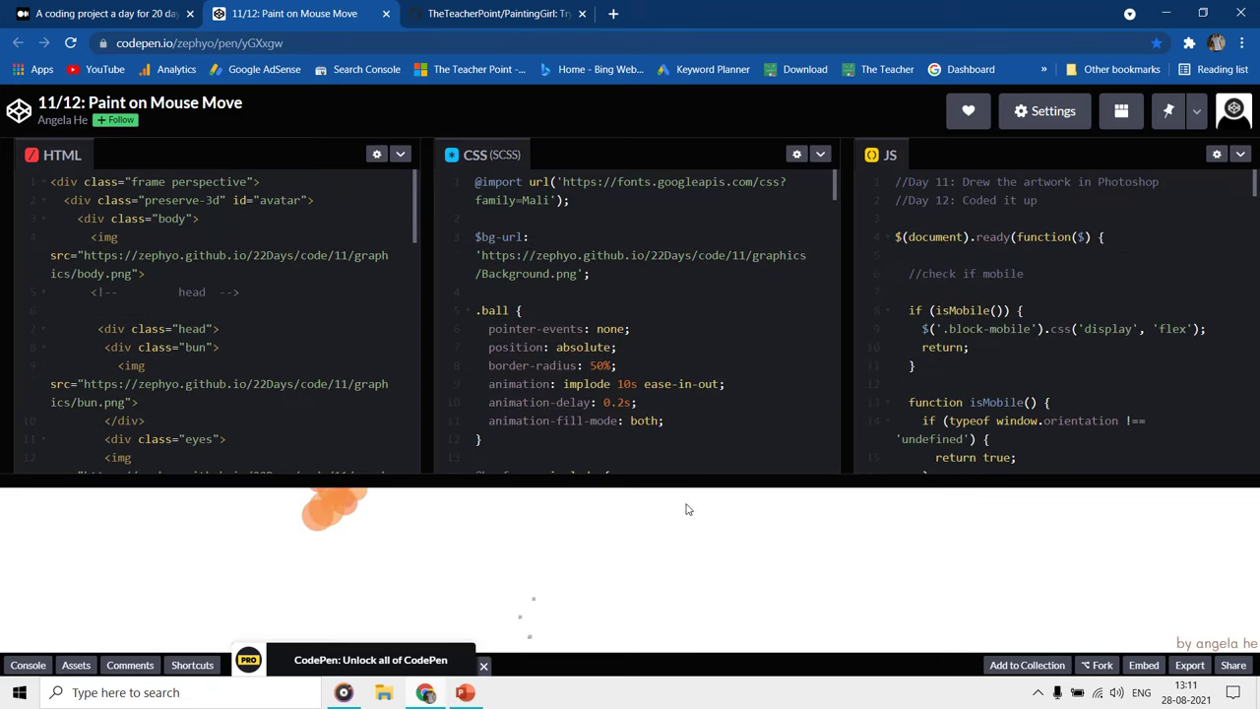
pyautogui.moveTo(571, 479); pyautogui.dragTo(712, 154)
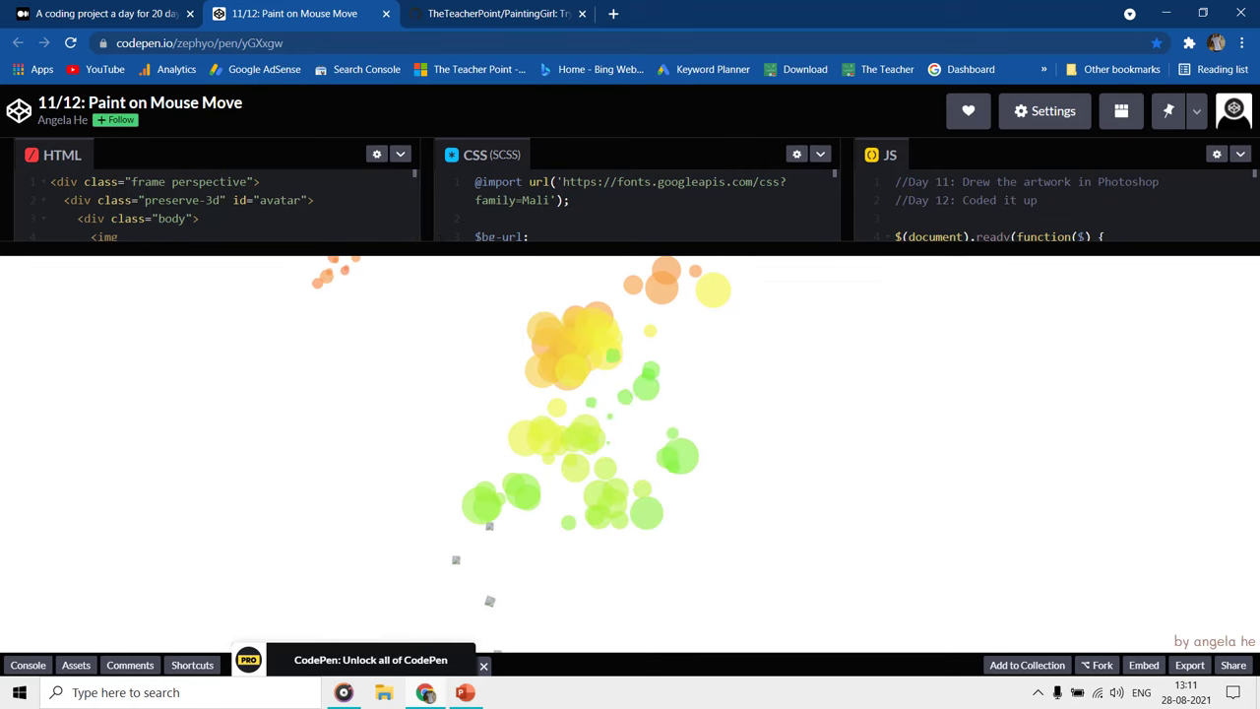
pyautogui.moveTo(444, 255); pyautogui.dragTo(444, 385)
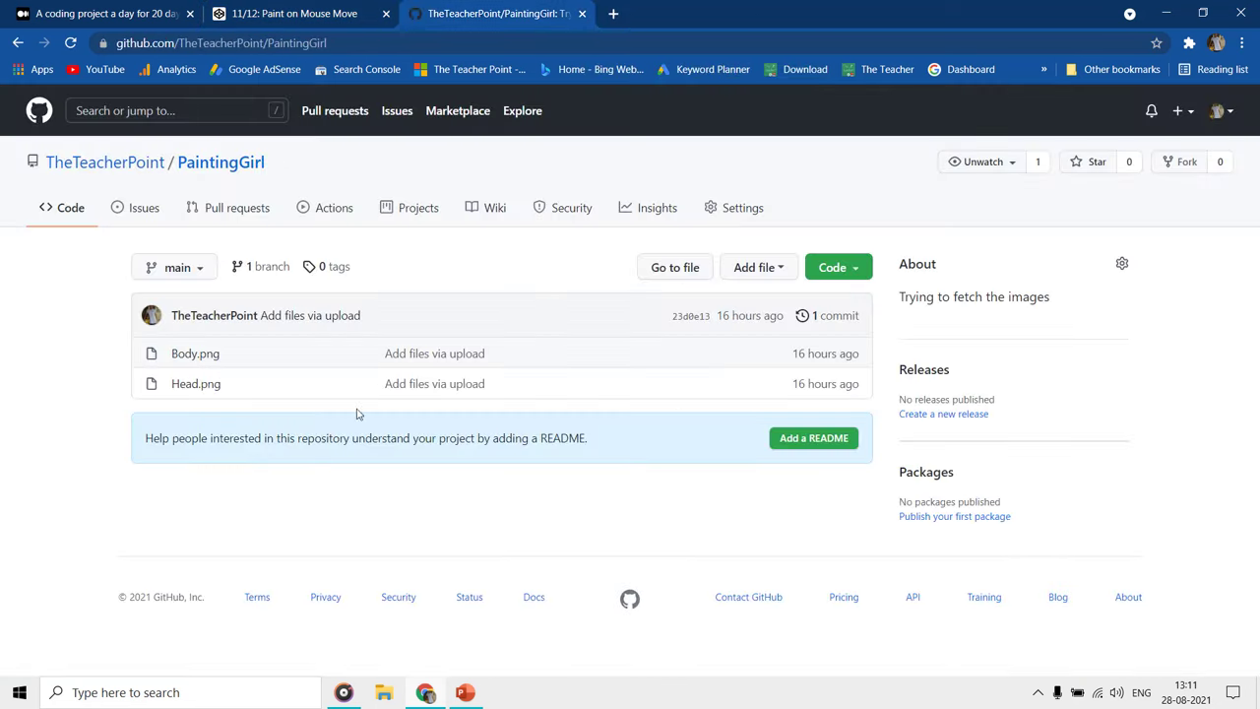
pyautogui.click(194, 385)
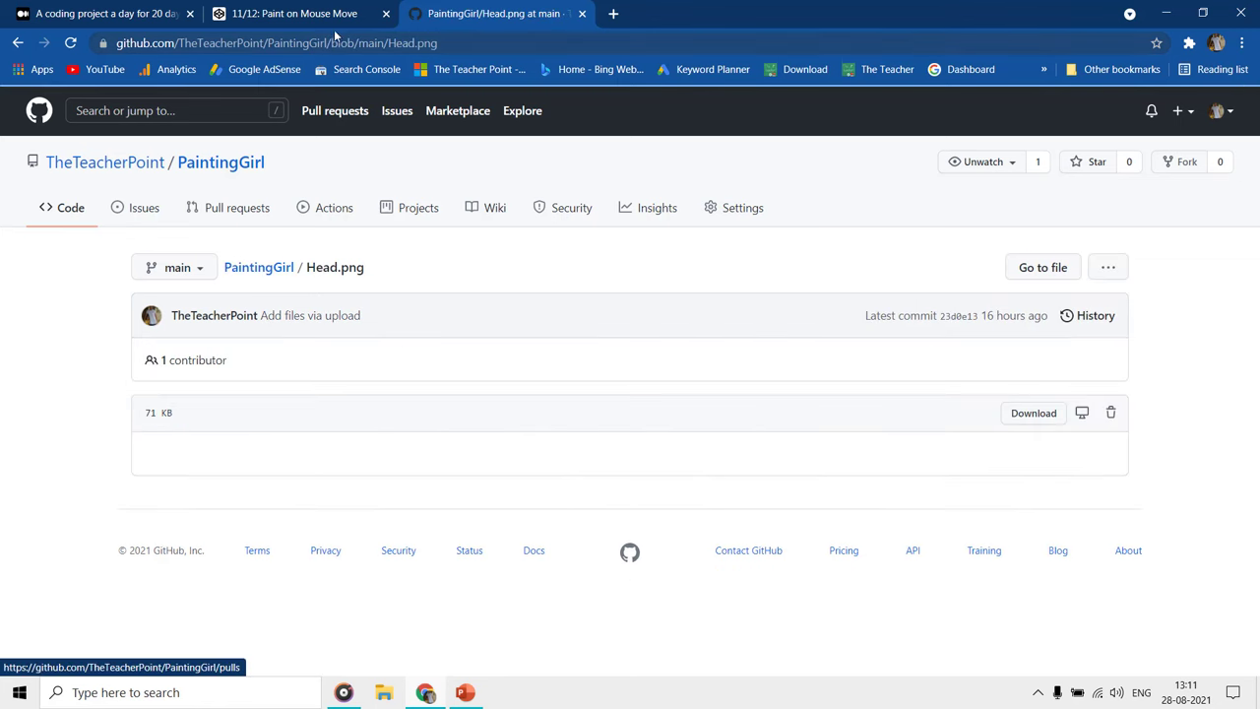
pyautogui.click(368, 44)
pyautogui.hotkey('ctrl', 'c')
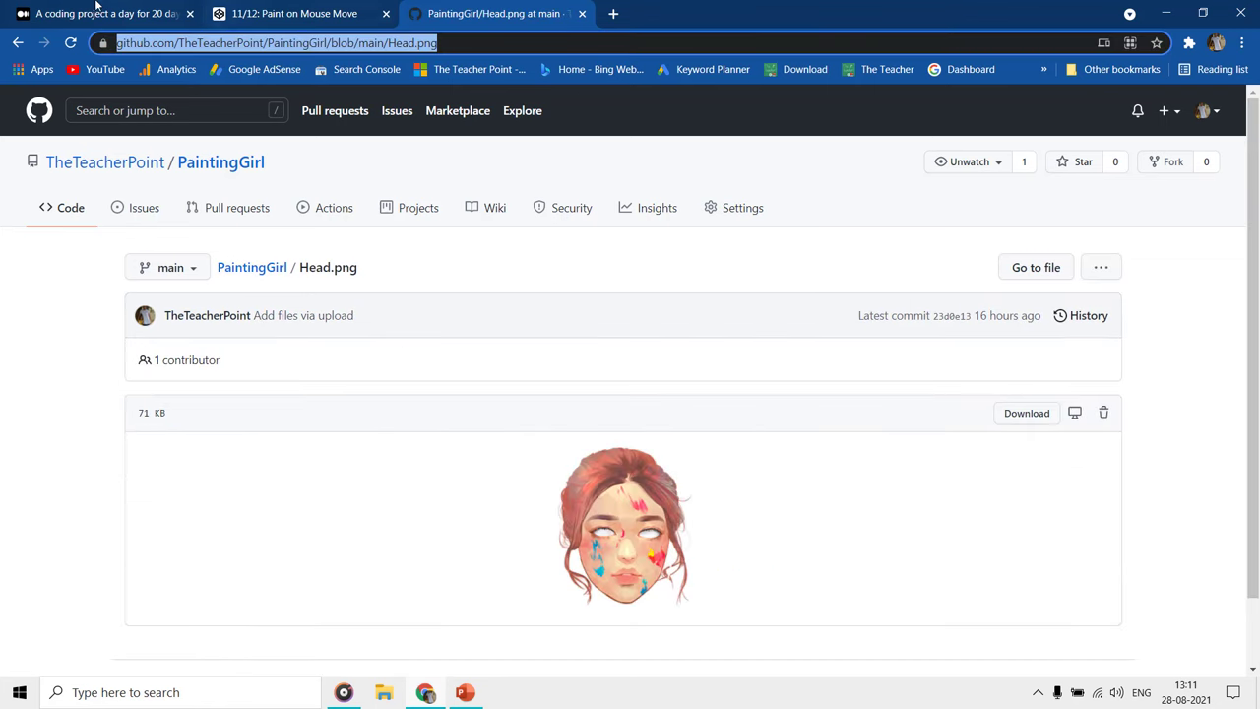
# - Paste the Head.png address into the pen's body image source, then show PowerPoint's Animation Pane
pyautogui.hotkey('ctrl', 'Tab')
pyautogui.hotkey('ctrl', 'Tab')
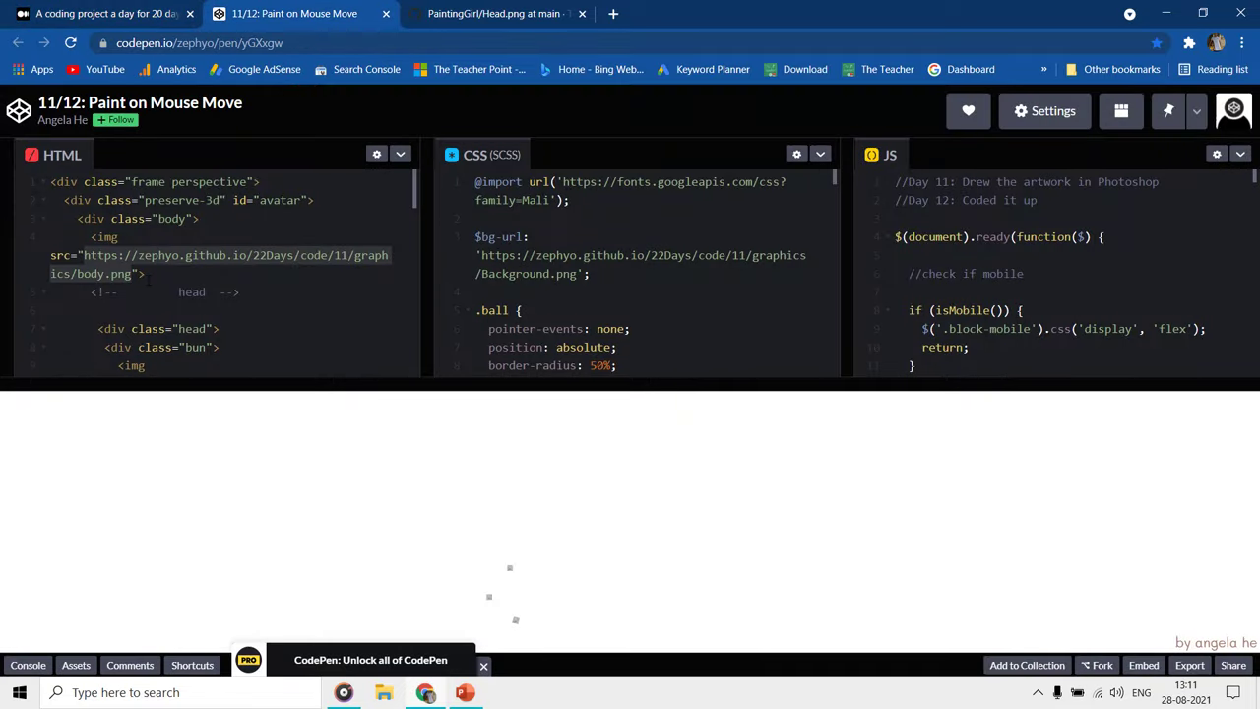
pyautogui.hotkey('ctrl', 'v')
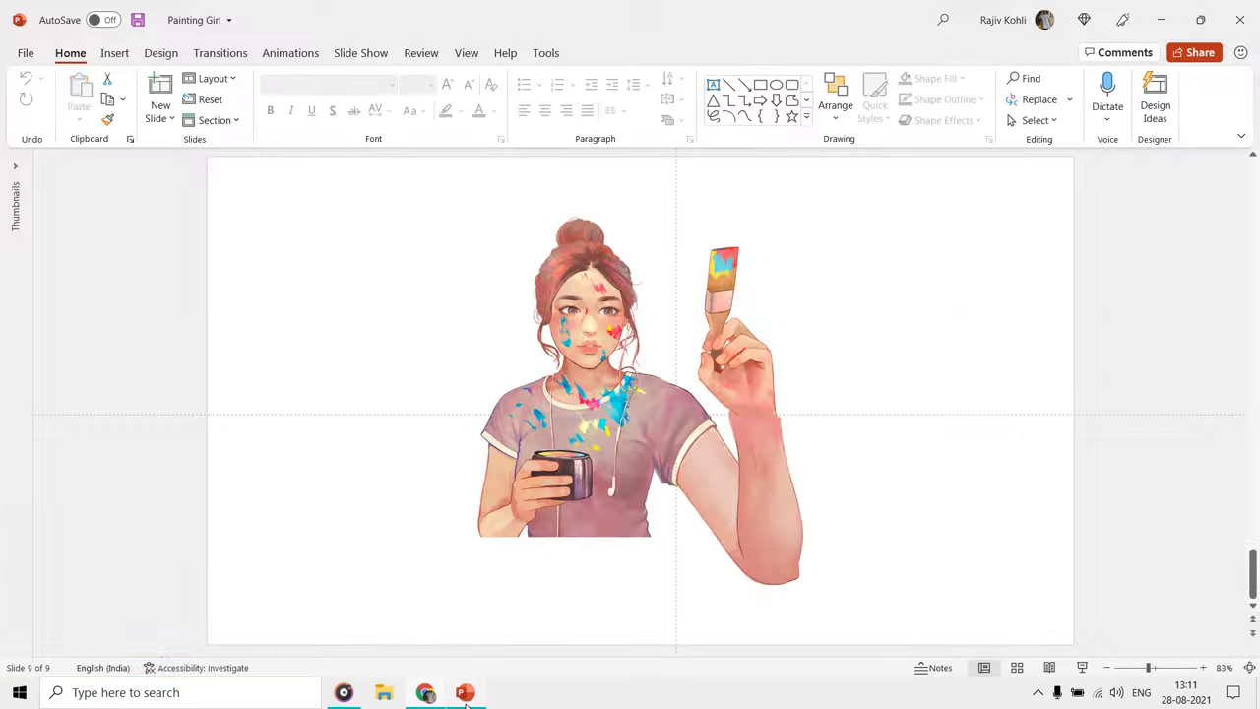
pyautogui.click(465, 692)
pyautogui.click(296, 56)
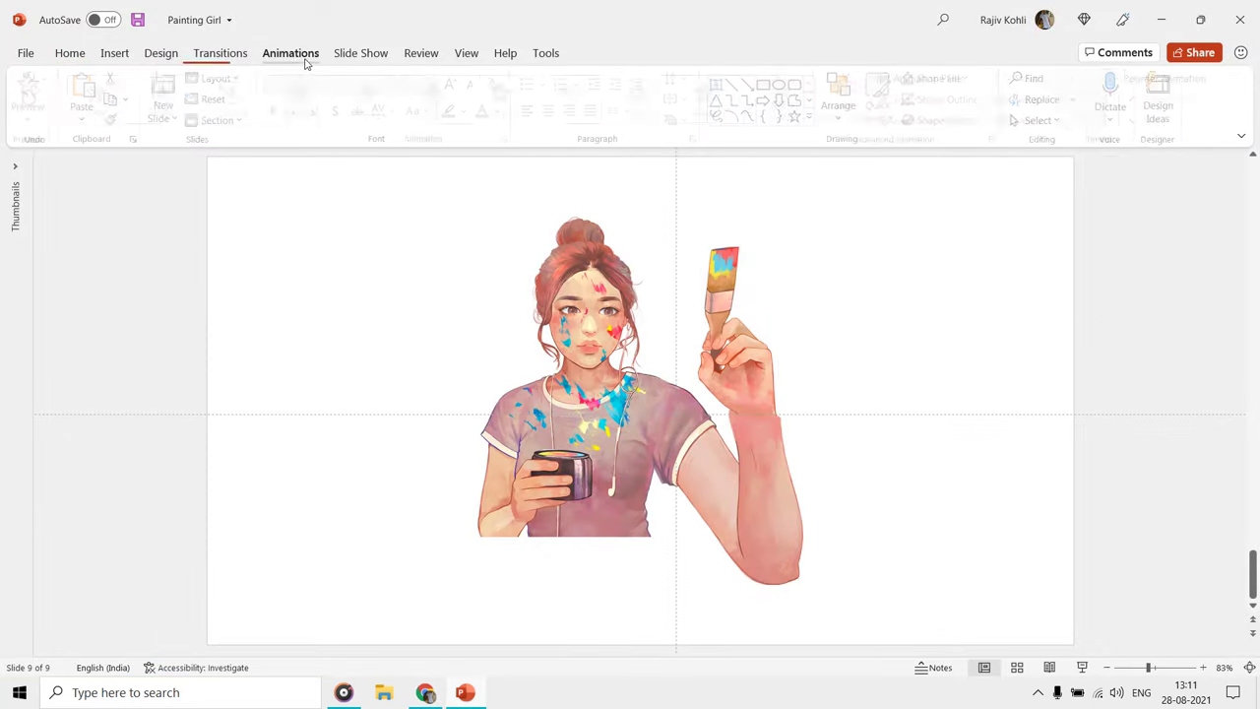
pyautogui.click(940, 79)
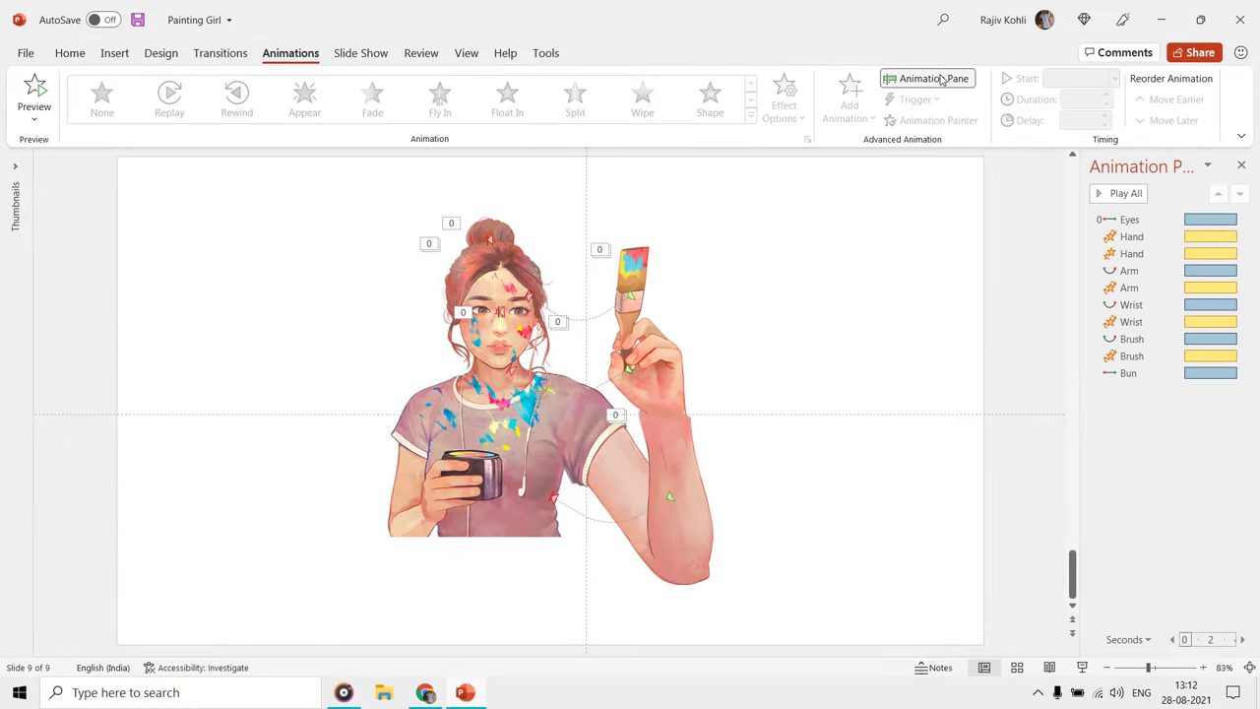
# - In the pen's HTML panel, select parts of the bun image address
pyautogui.click(423, 694)
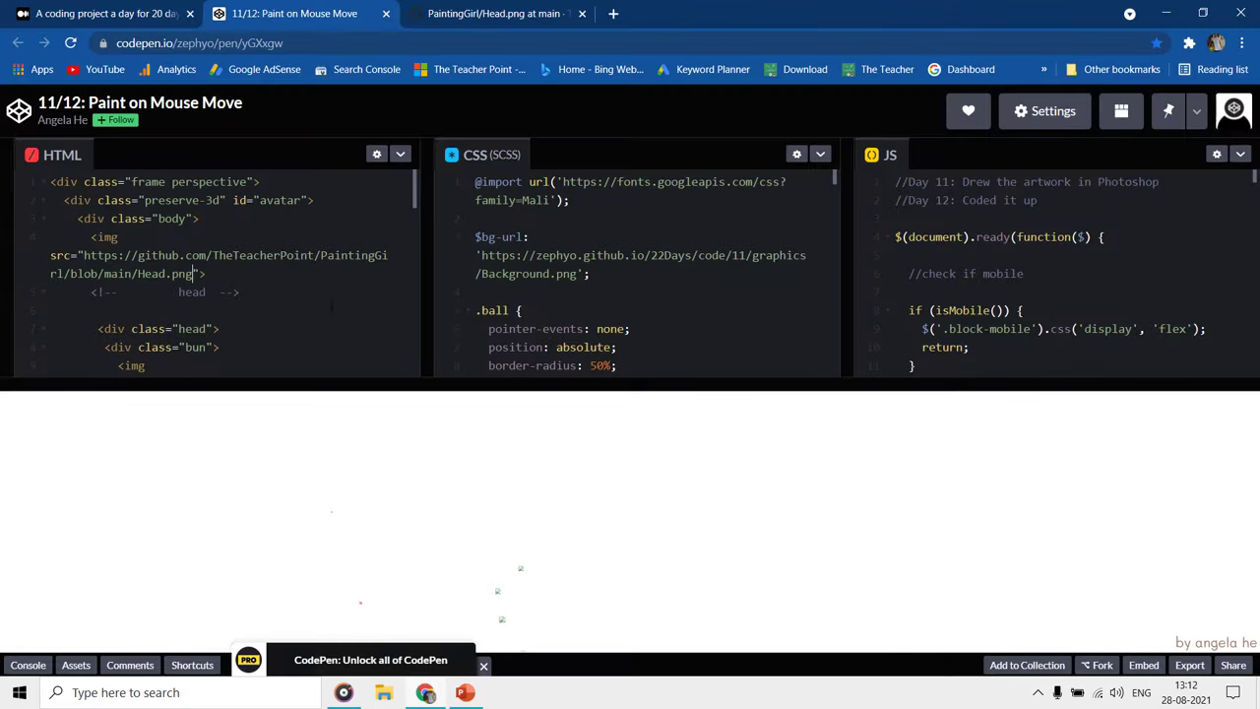
pyautogui.scroll(-3, 409, 193)
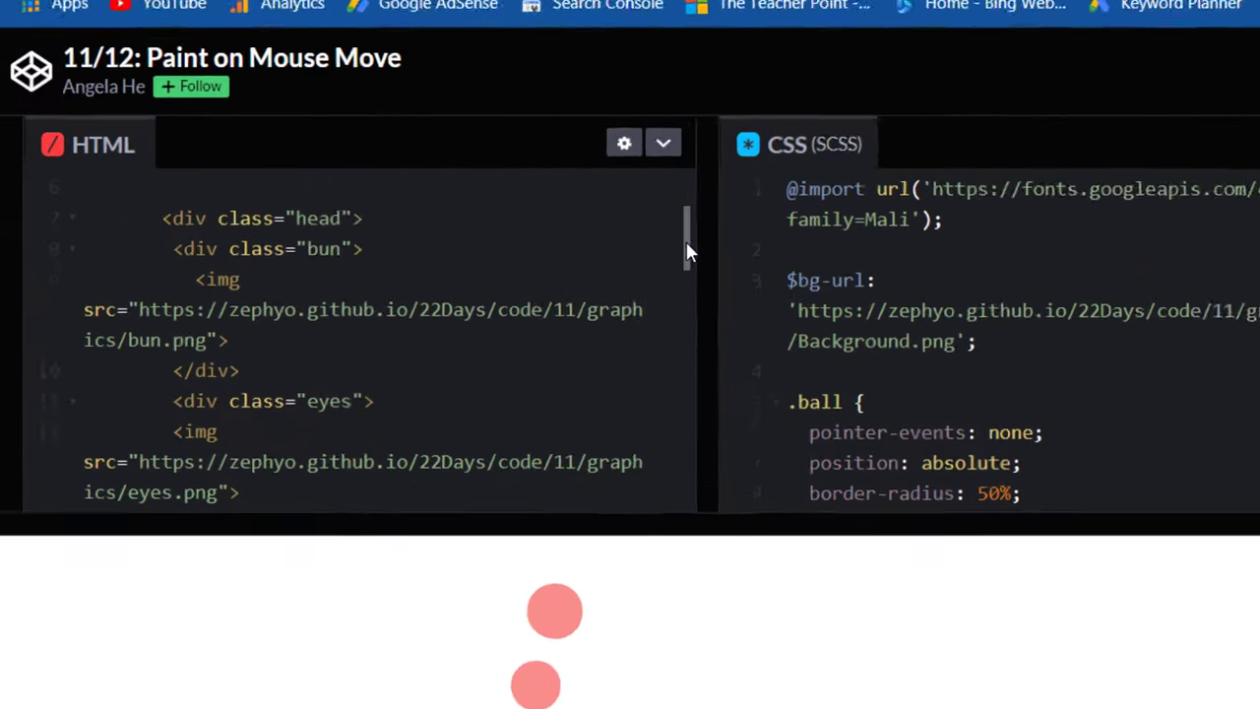
pyautogui.moveTo(672, 336); pyautogui.dragTo(725, 336)
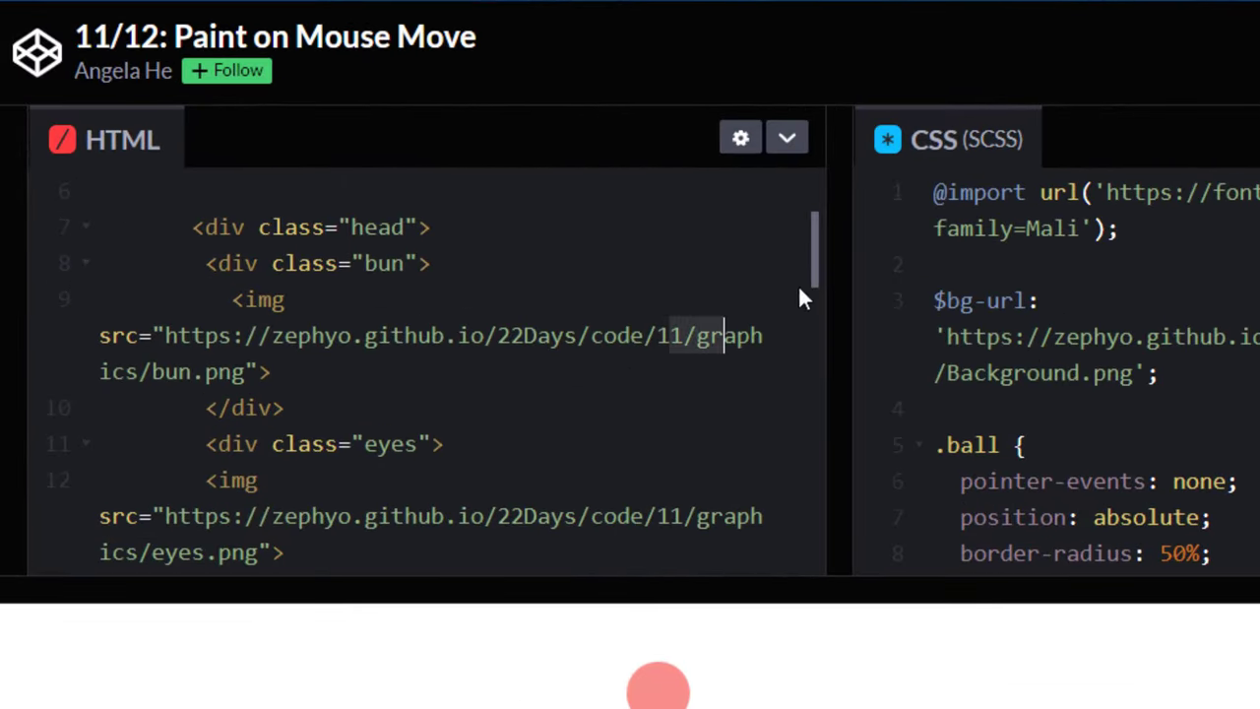
pyautogui.moveTo(816, 267); pyautogui.dragTo(816, 301)
pyautogui.moveTo(658, 312); pyautogui.dragTo(725, 312)
pyautogui.scroll(-1, 210, 479)
pyautogui.moveTo(178, 479); pyautogui.dragTo(232, 478)
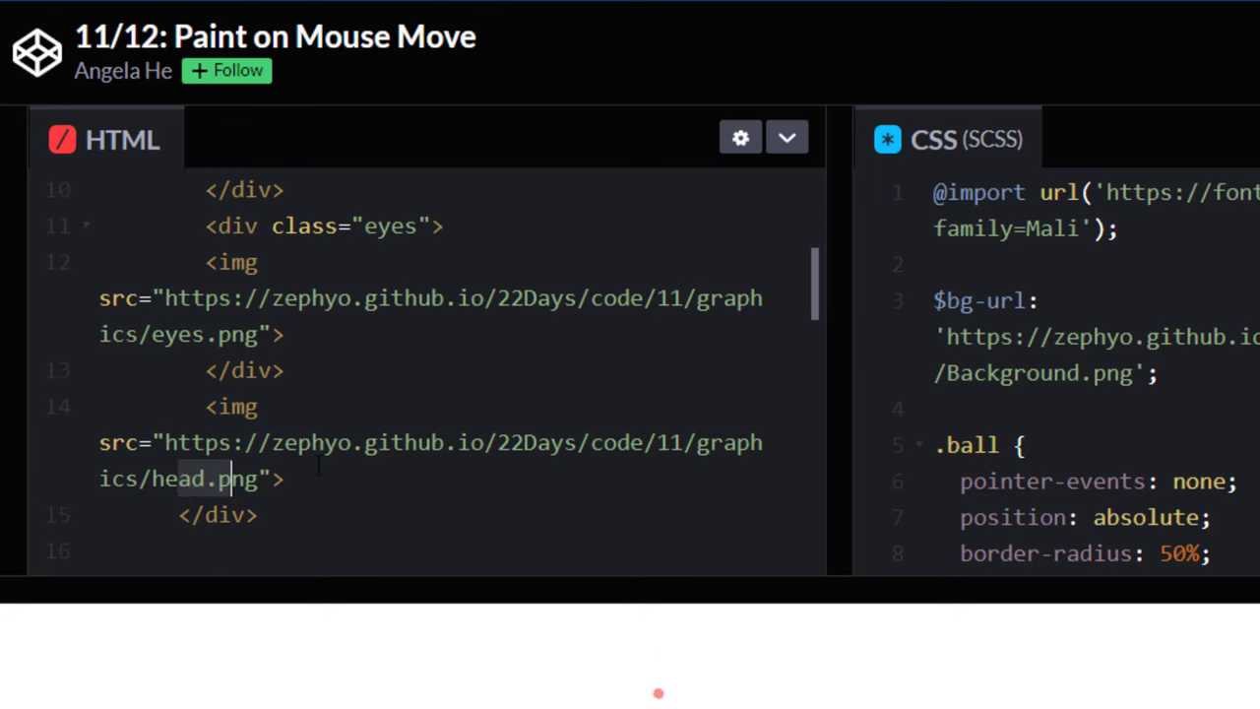
pyautogui.moveTo(815, 314); pyautogui.dragTo(816, 361)
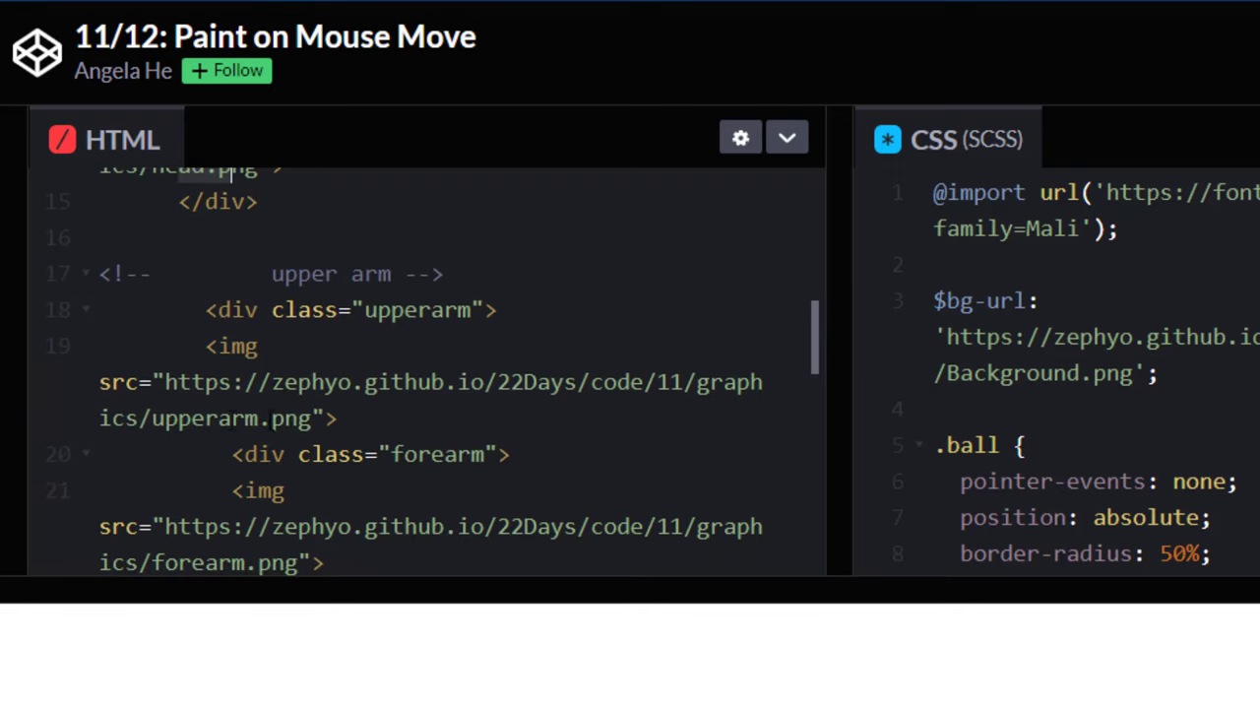
pyautogui.moveTo(192, 402); pyautogui.dragTo(232, 401)
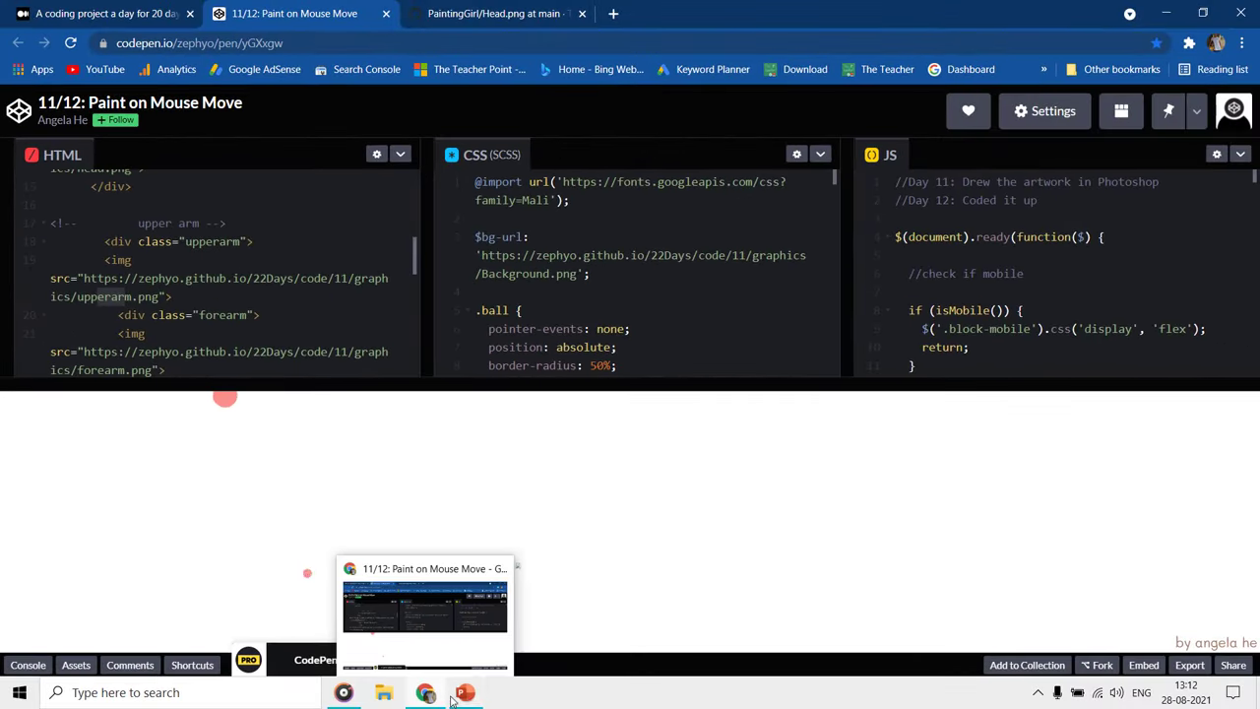
# - Widen the thumbnails pane and step through slides 1 to 9, returning to slide 1
pyautogui.click(467, 694)
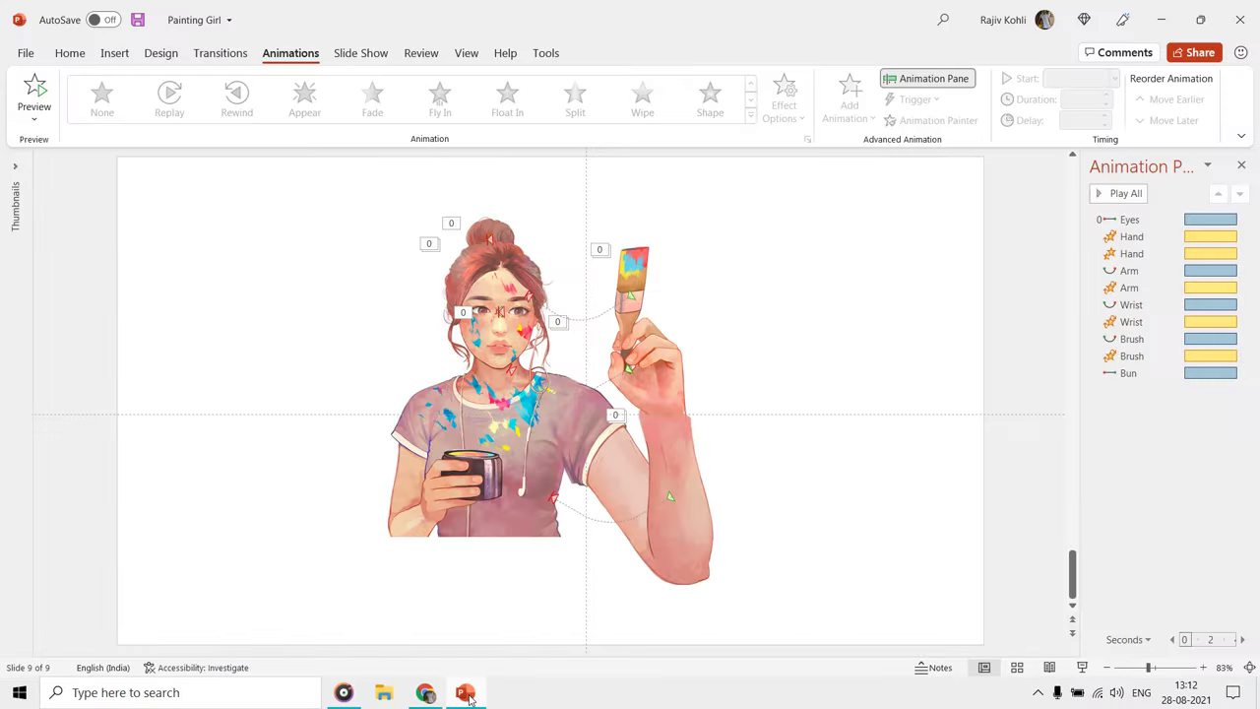
pyautogui.moveTo(77, 332); pyautogui.dragTo(126, 328)
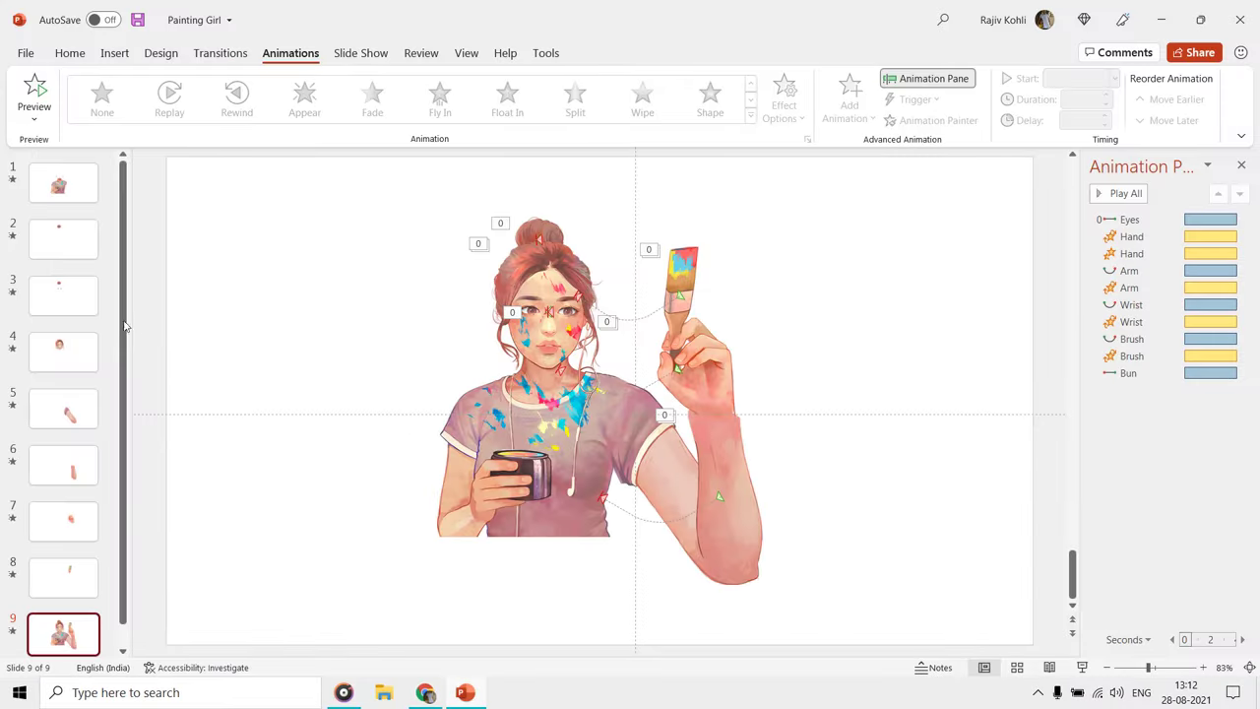
pyautogui.click(75, 203)
pyautogui.click(72, 239)
pyautogui.click(64, 292)
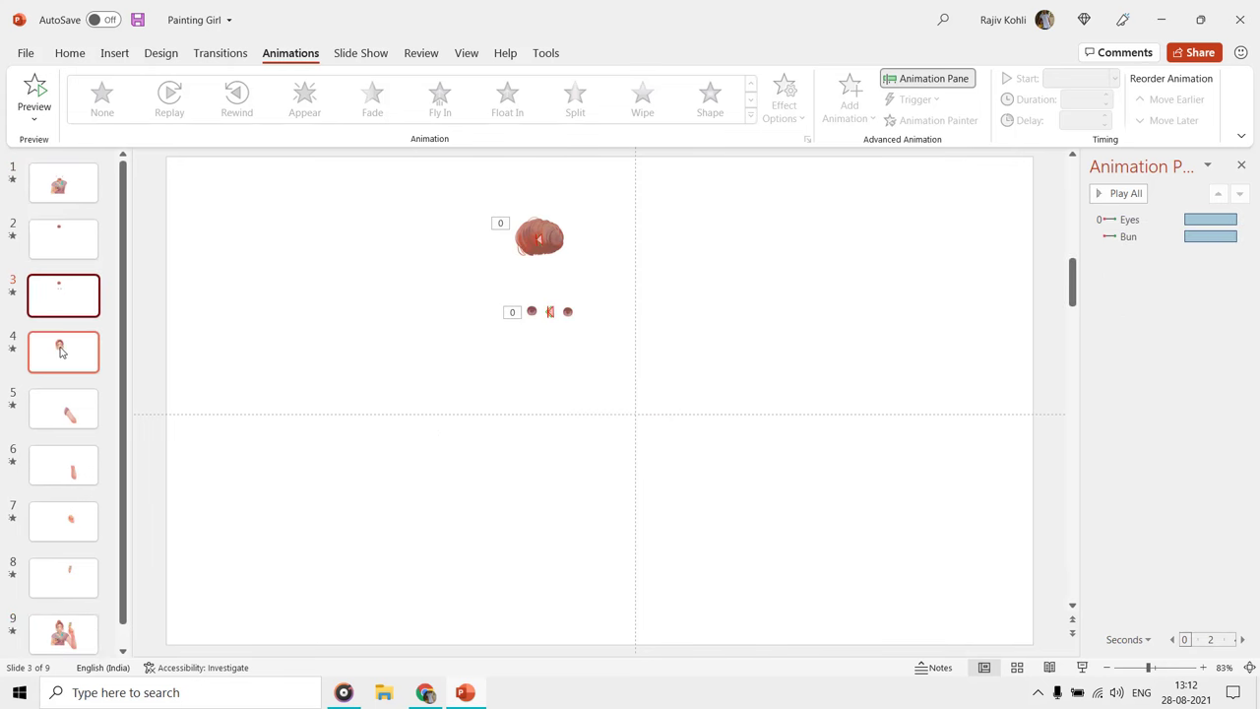
pyautogui.click(64, 349)
pyautogui.click(65, 408)
pyautogui.click(63, 463)
pyautogui.click(61, 520)
pyautogui.click(57, 572)
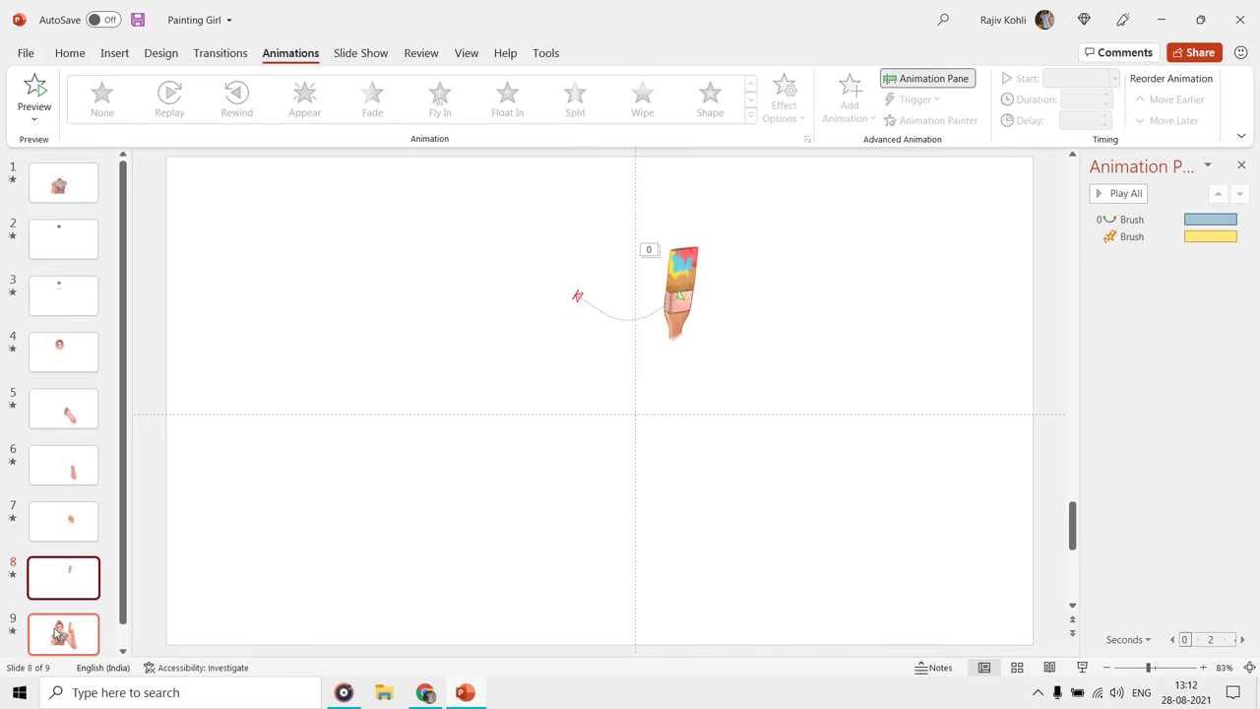
pyautogui.click(63, 631)
pyautogui.click(63, 166)
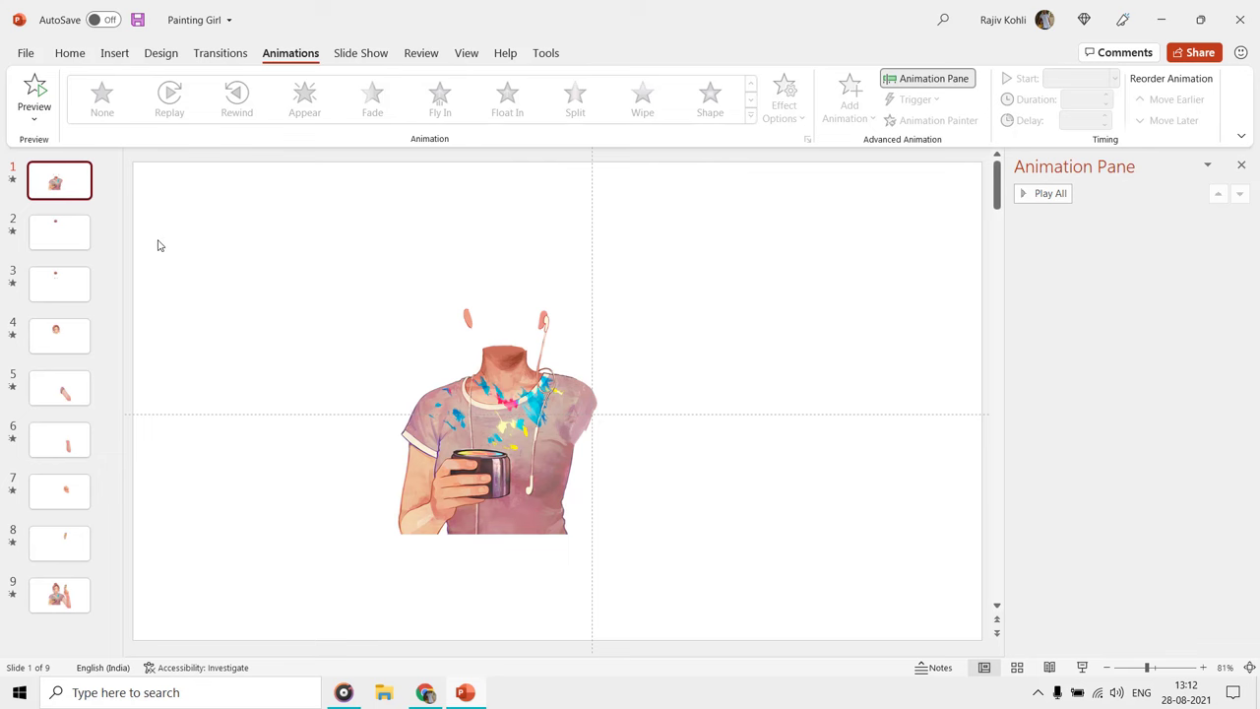
# - Review the Bun effect's Left motion-path options, then close the dialog
pyautogui.scroll(-1, 158, 245)
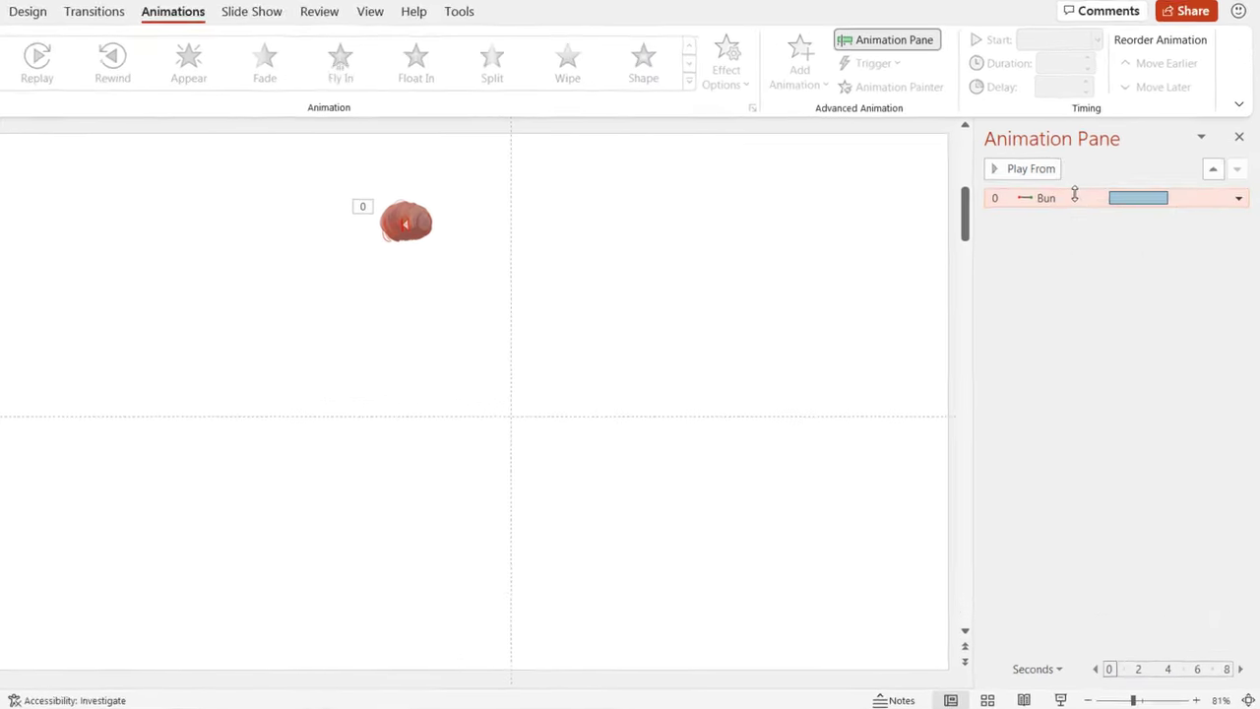
pyautogui.doubleClick(1096, 218)
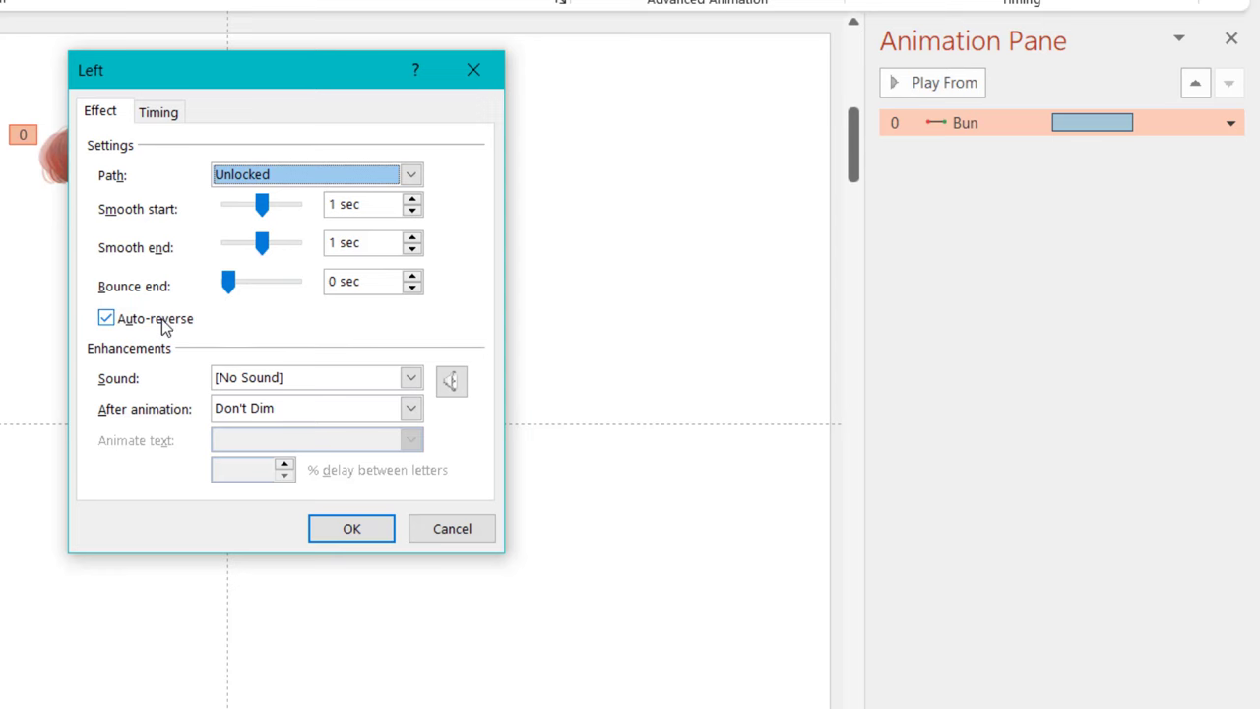
pyautogui.click(474, 70)
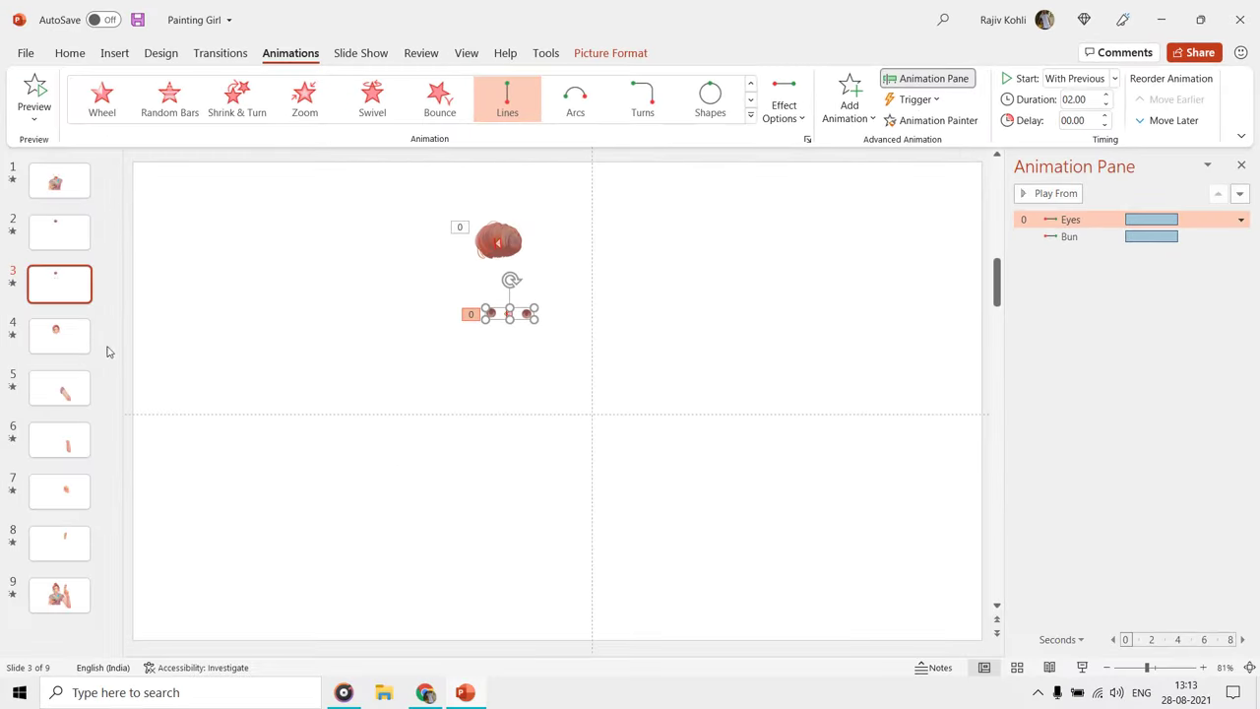
# - On slide 4, slide the face aside to inspect the eyes layer, then move it back over
pyautogui.click(79, 338)
pyautogui.click(502, 278)
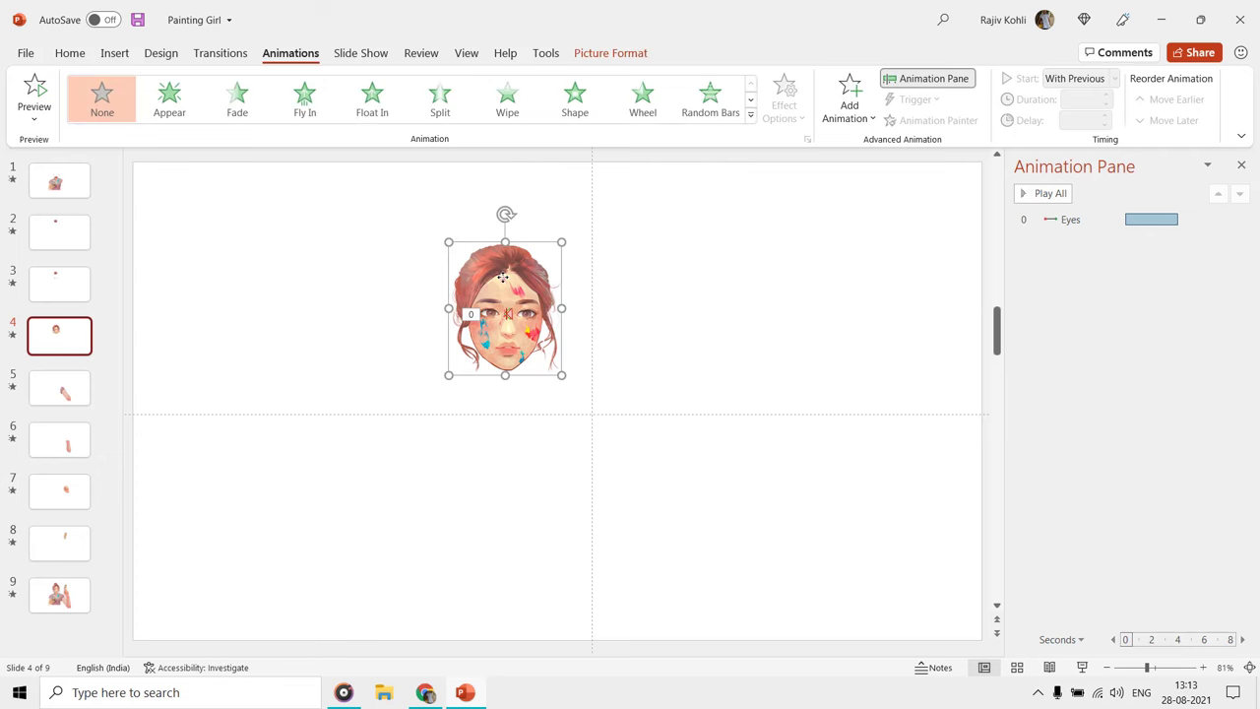
pyautogui.scroll(5, 540, 315)
pyautogui.scroll(-3, 523, 355)
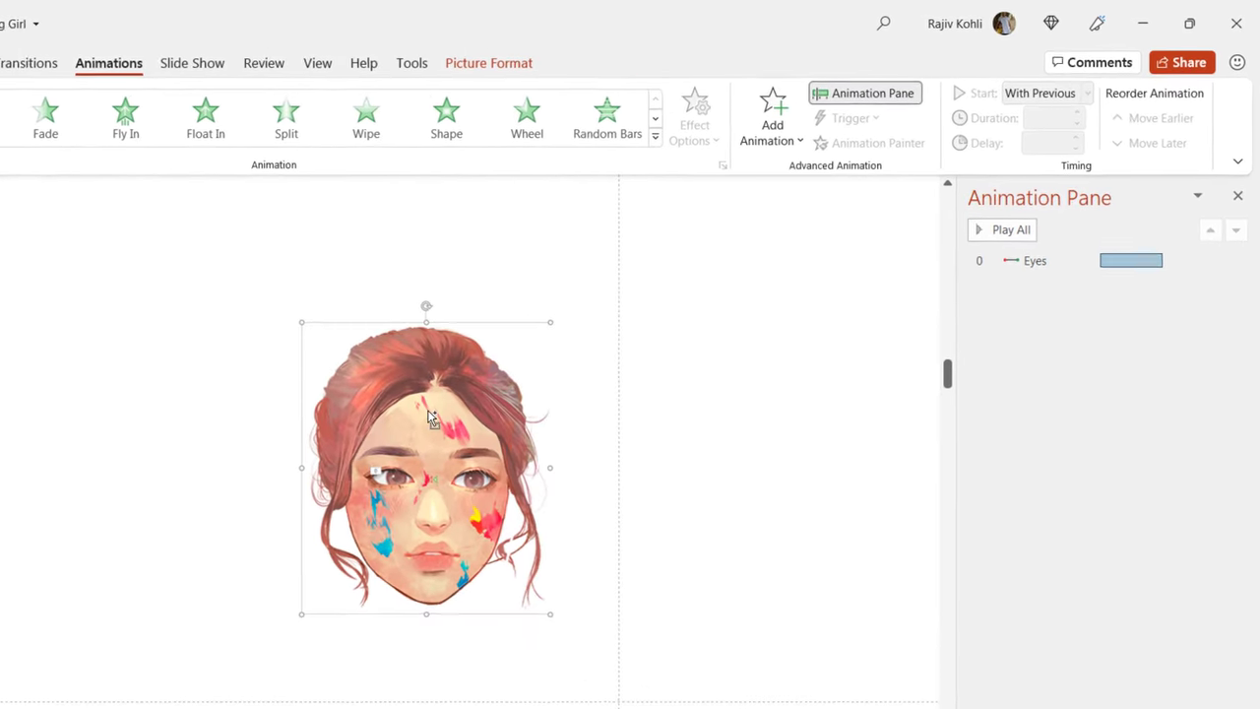
pyautogui.moveTo(420, 422); pyautogui.dragTo(244, 426)
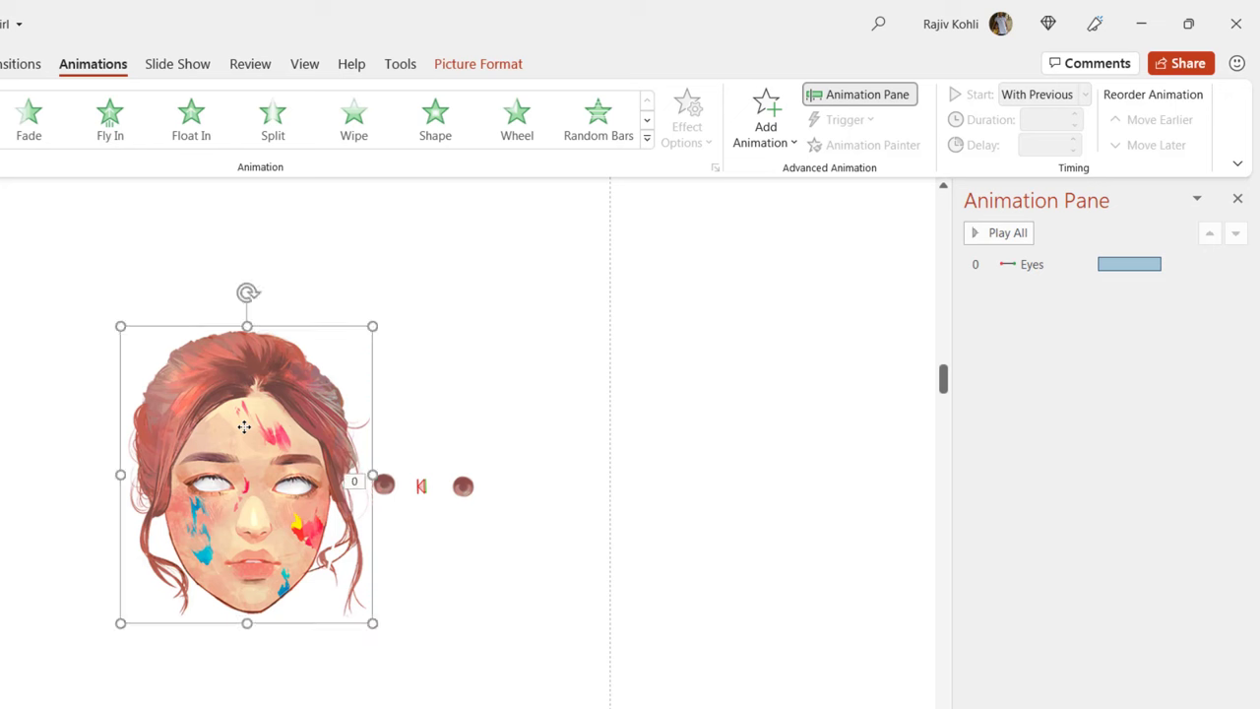
pyautogui.click(390, 486)
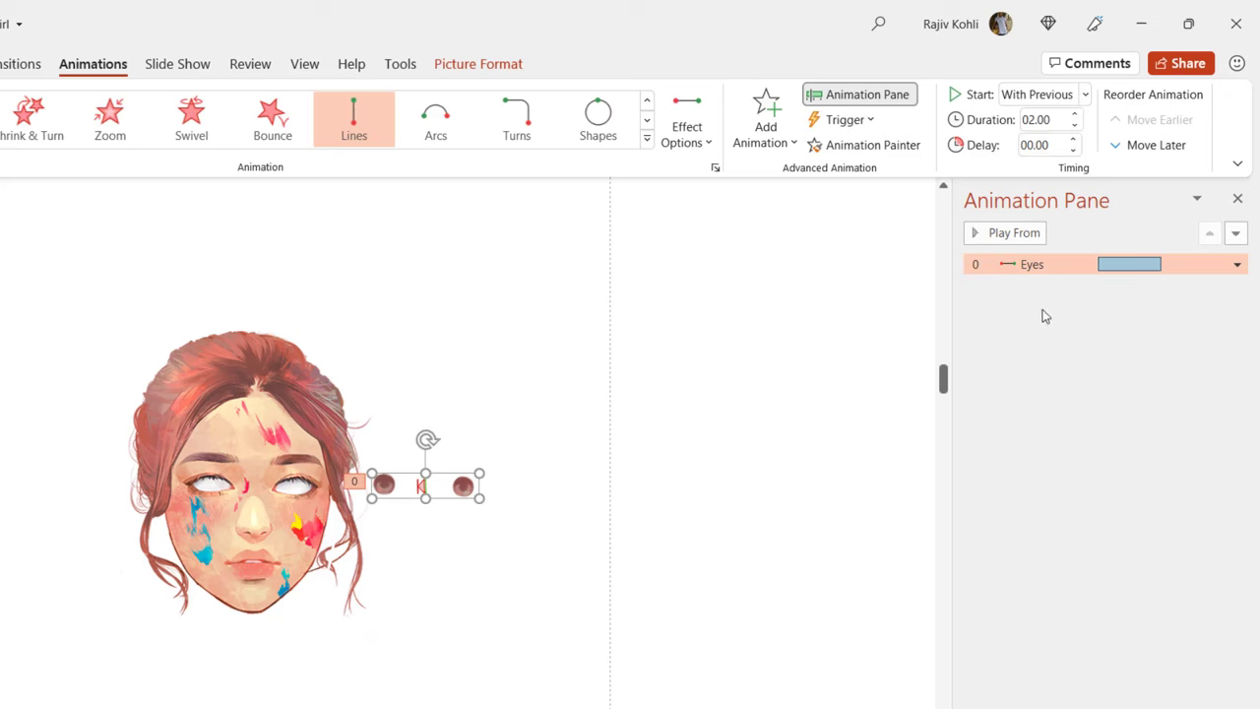
pyautogui.click(210, 375)
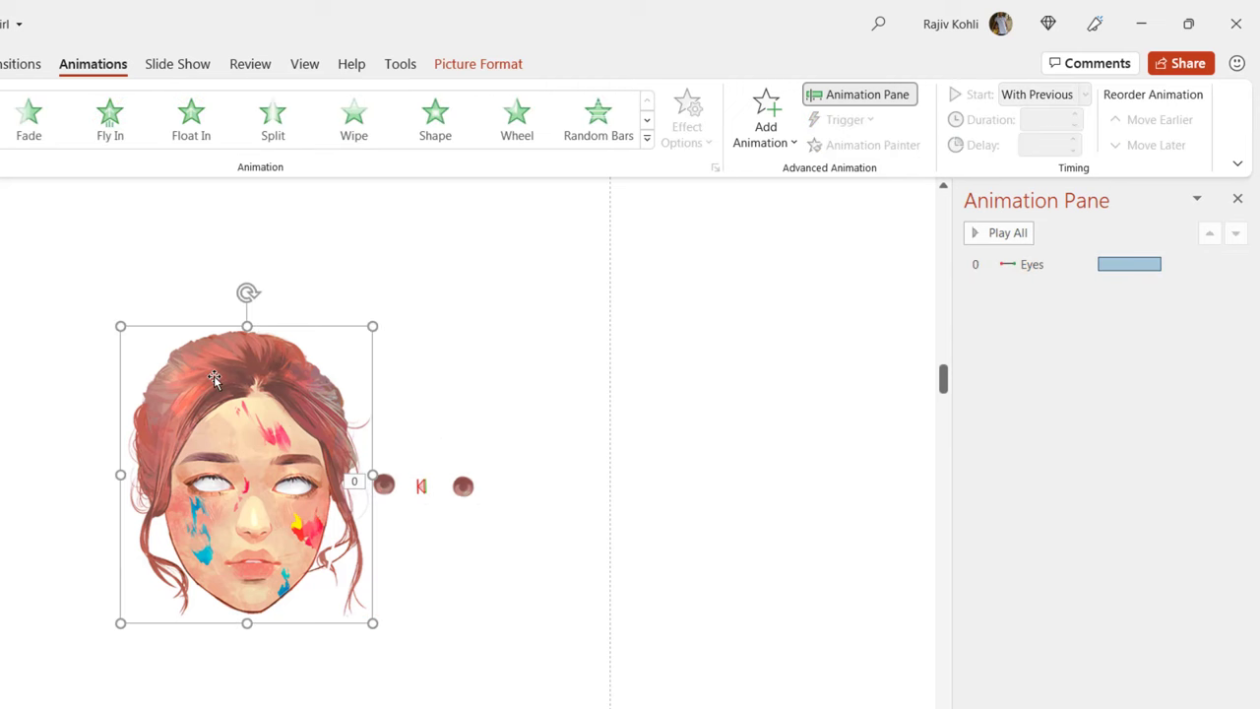
pyautogui.moveTo(209, 375); pyautogui.dragTo(385, 395)
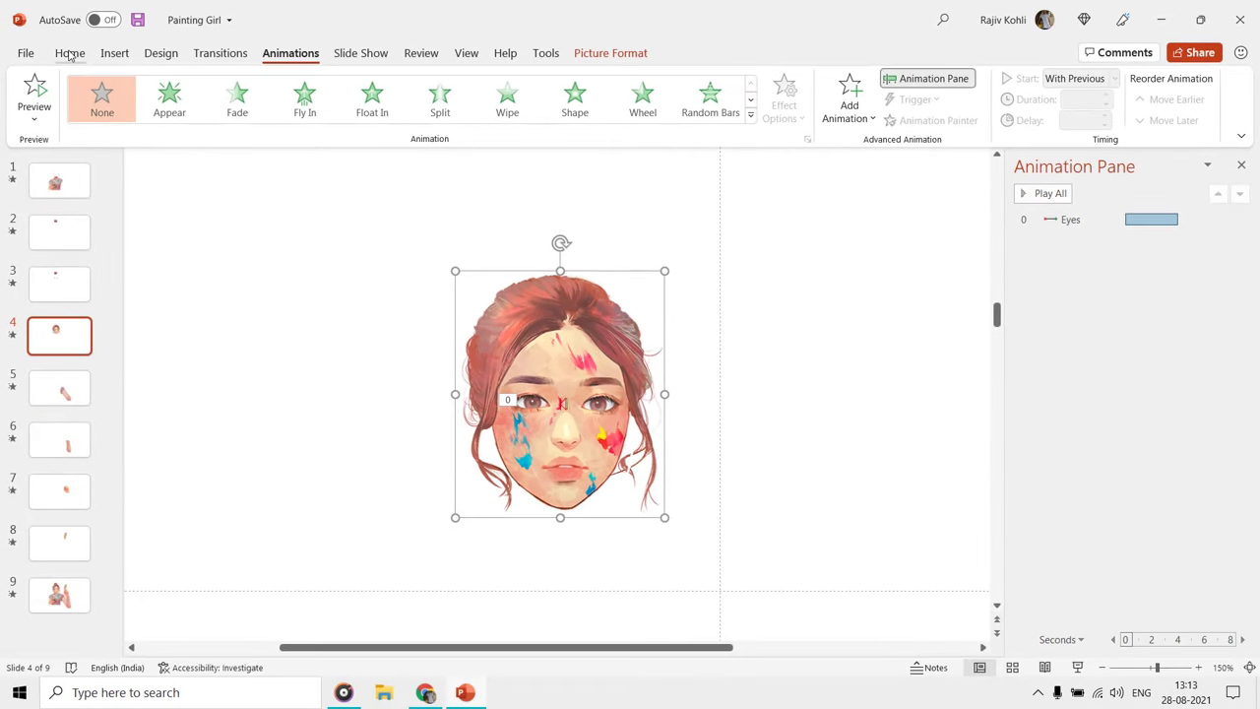
# - On slide 5, review the hand's Spin and Grow/Shrink effect settings
pyautogui.click(68, 395)
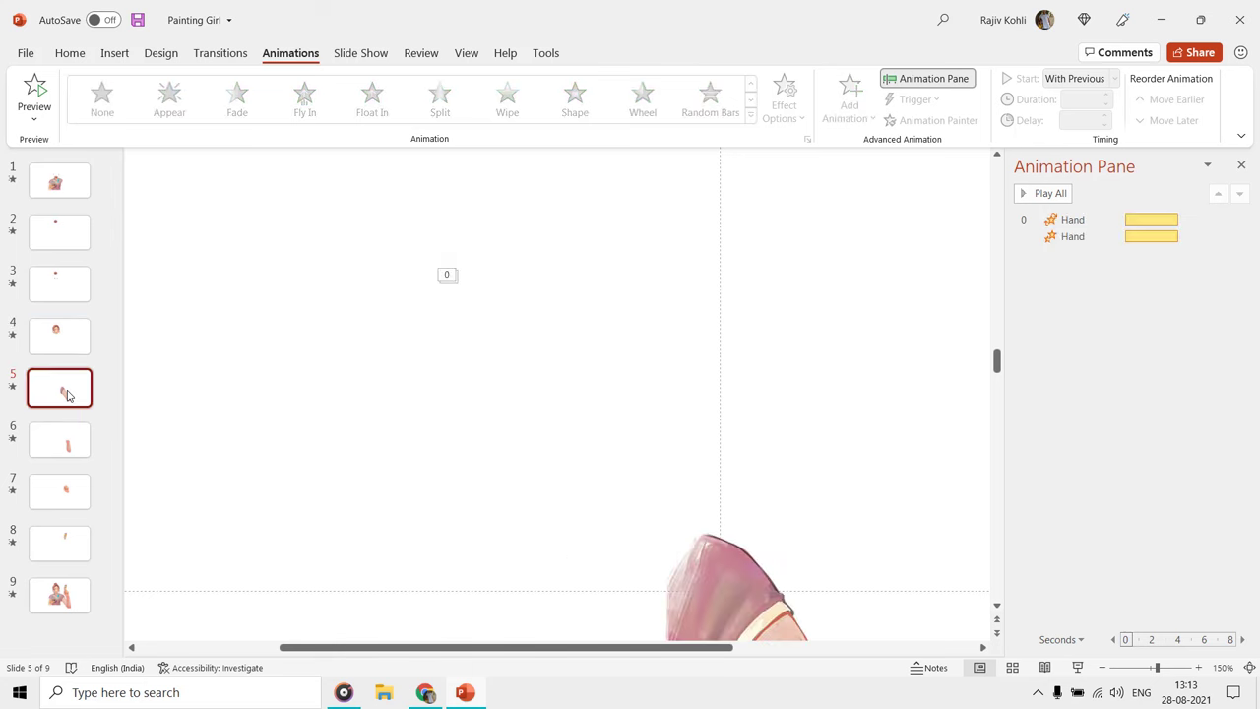
pyautogui.keyDown('ctrl'); pyautogui.scroll(-5, 561, 437); pyautogui.keyUp('ctrl')
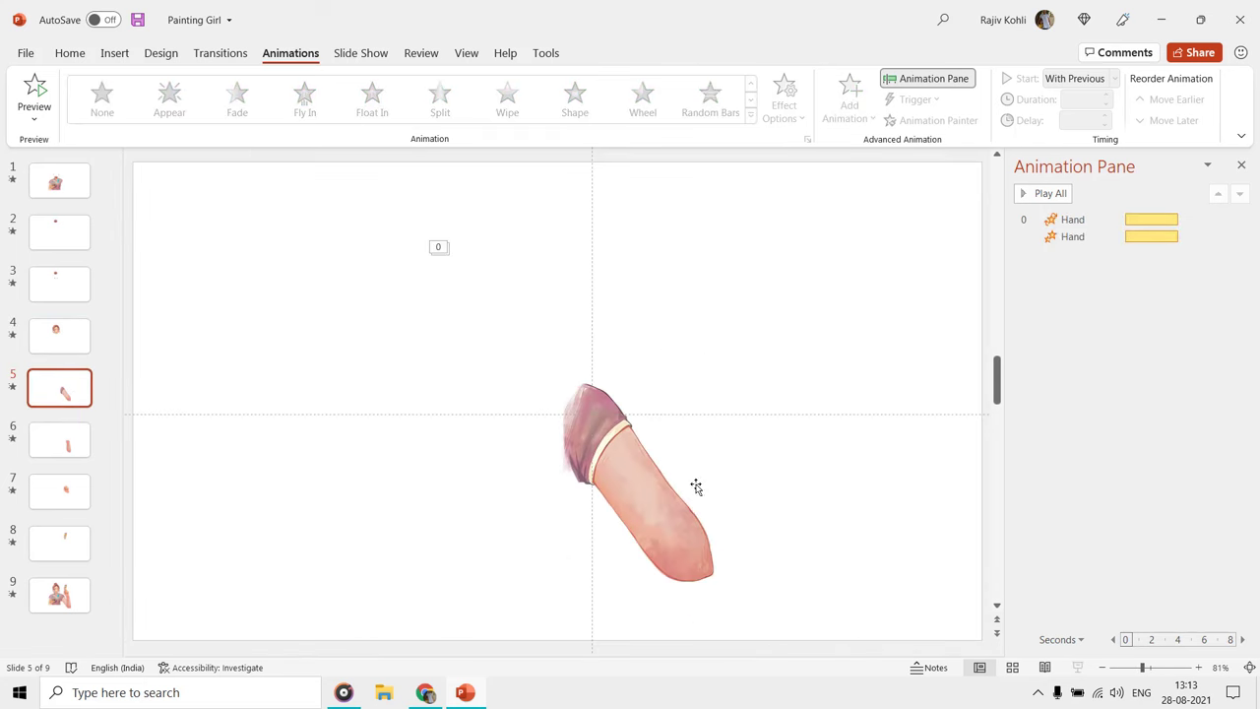
pyautogui.click(588, 450)
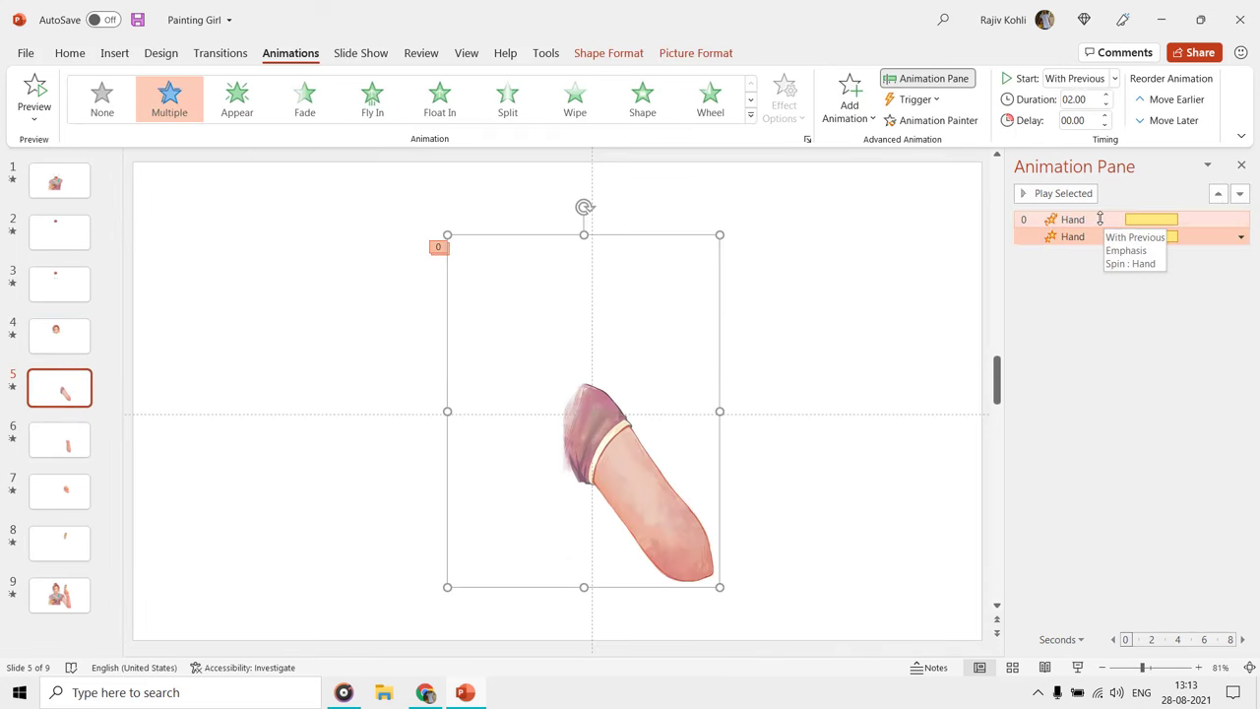
pyautogui.doubleClick(1100, 219)
pyautogui.press('Escape')
pyautogui.click(1090, 236)
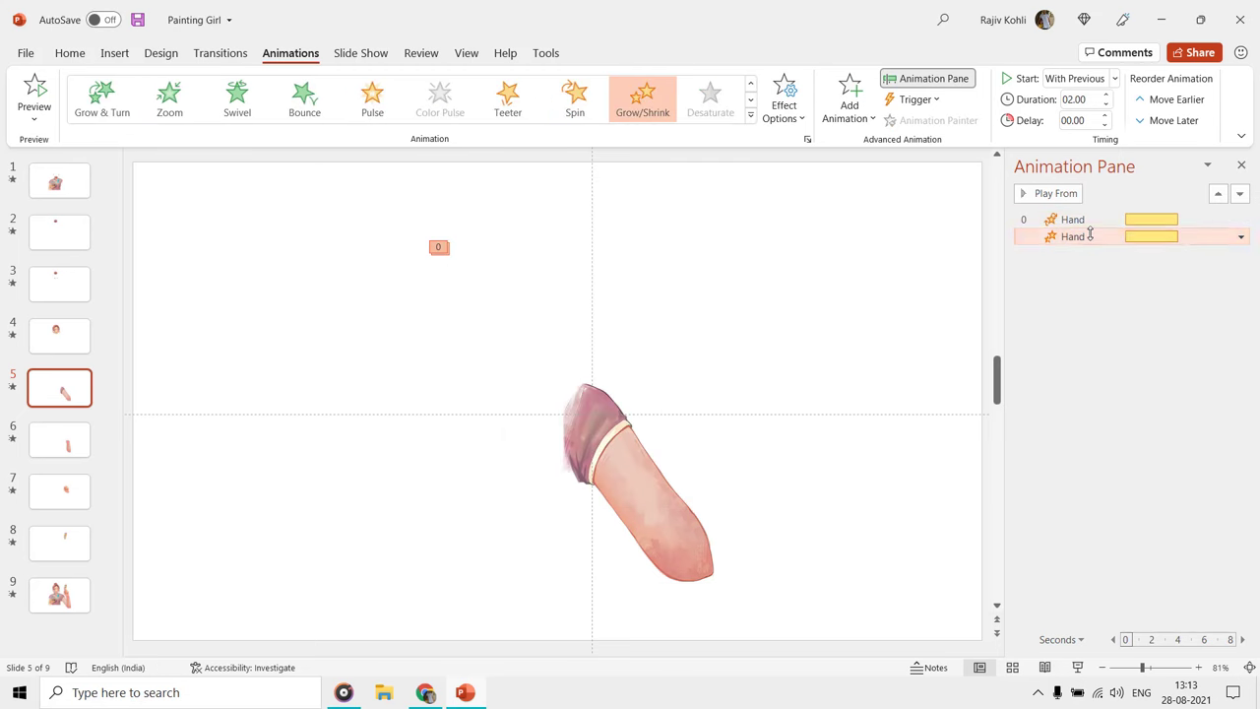
pyautogui.doubleClick(1090, 236)
pyautogui.press('Escape')
# - Undo the accidental orange shape fill on the hand picture, leaving it with no fill
pyautogui.click(588, 445)
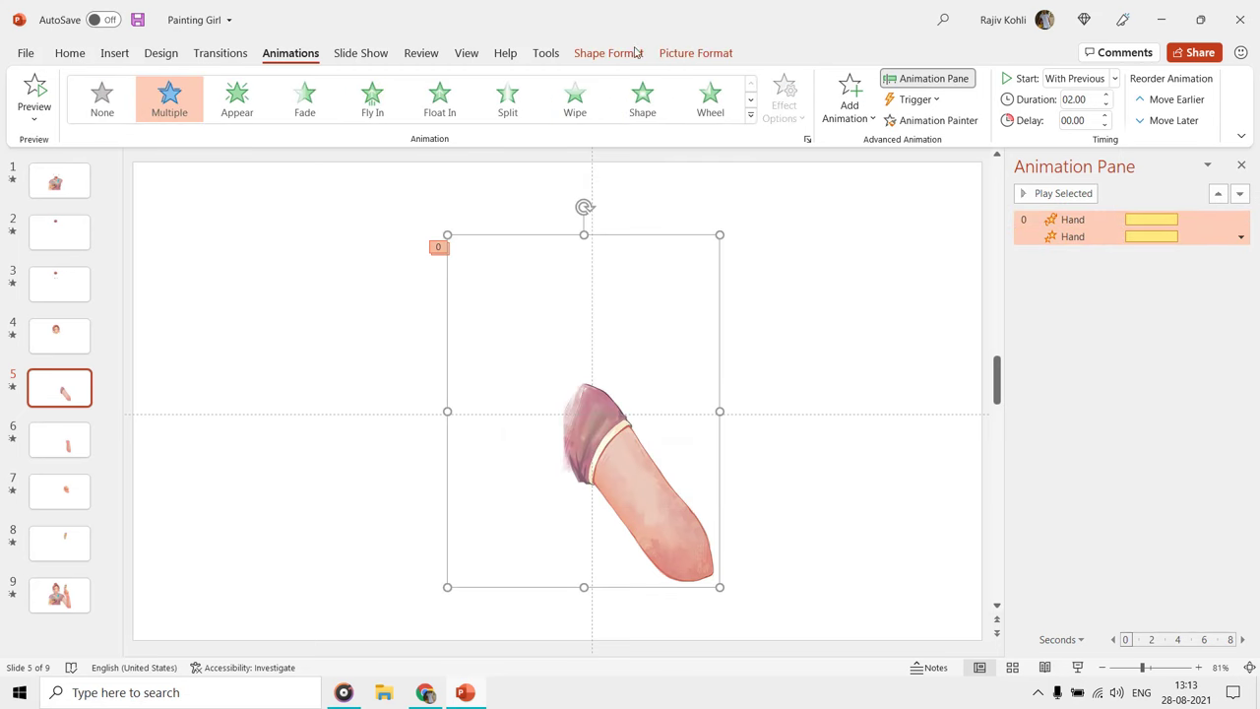
pyautogui.click(689, 55)
pyautogui.click(609, 54)
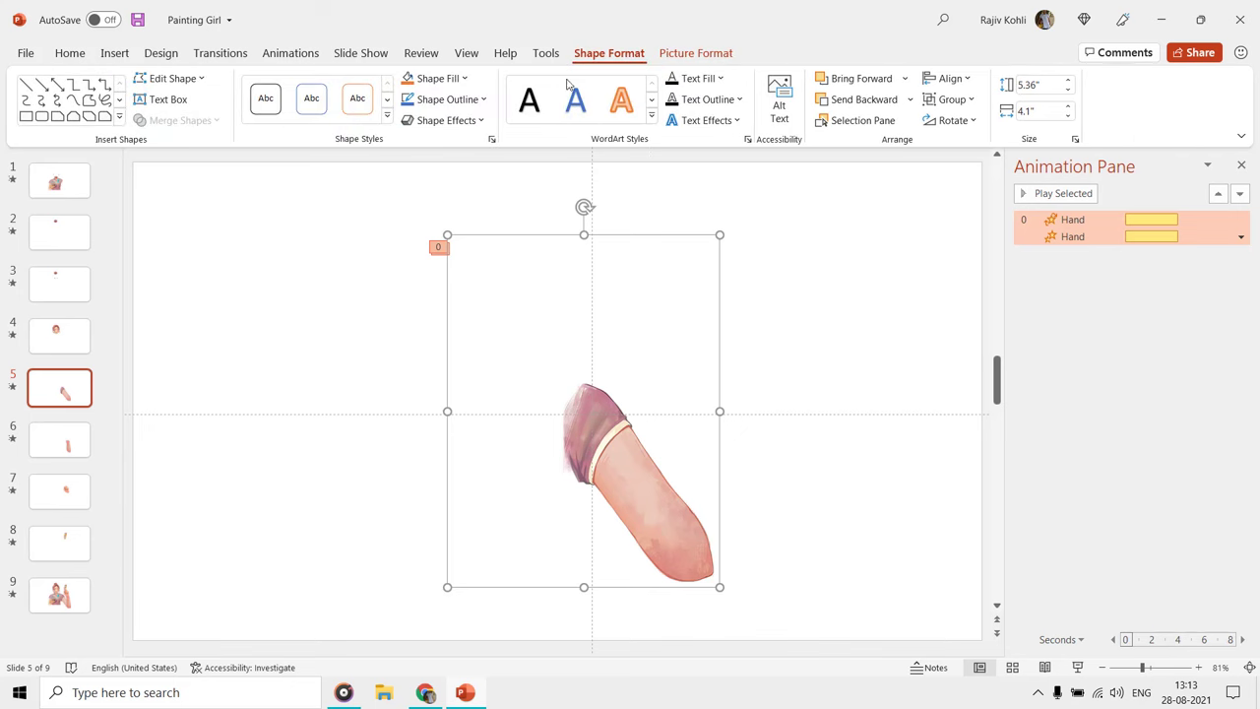
pyautogui.click(406, 81)
pyautogui.click(461, 246)
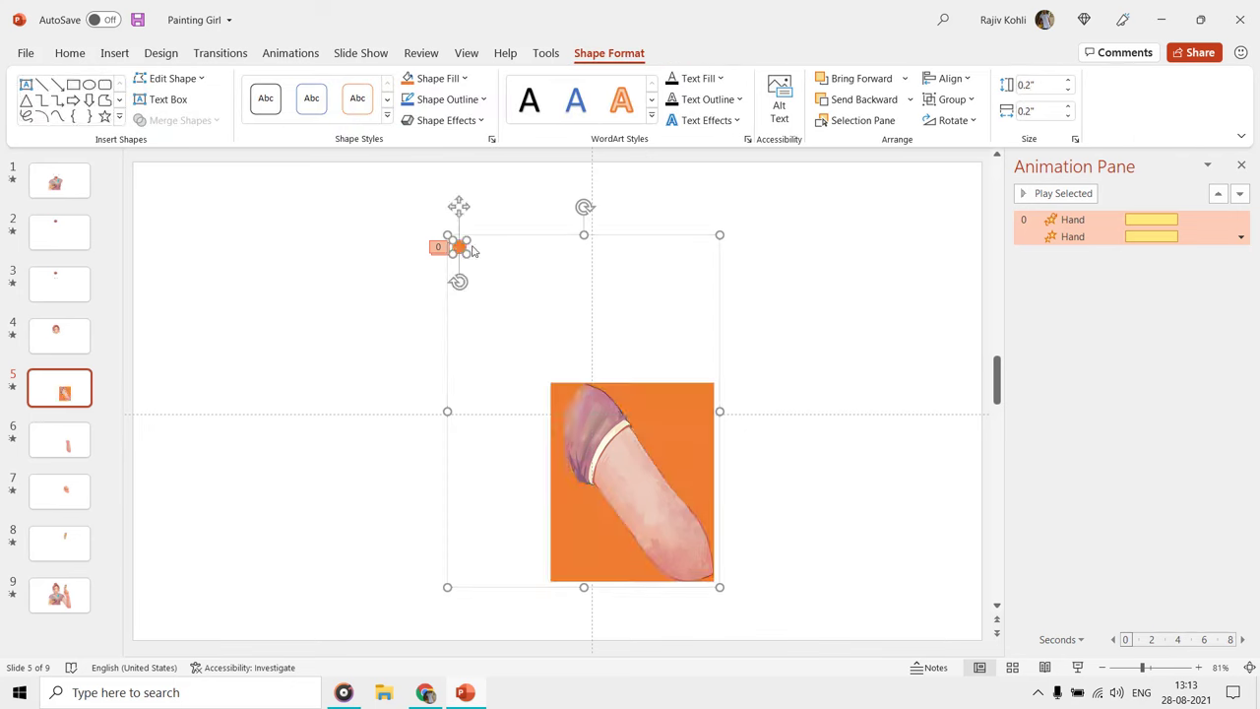
pyautogui.hotkey('ctrl', 'z')
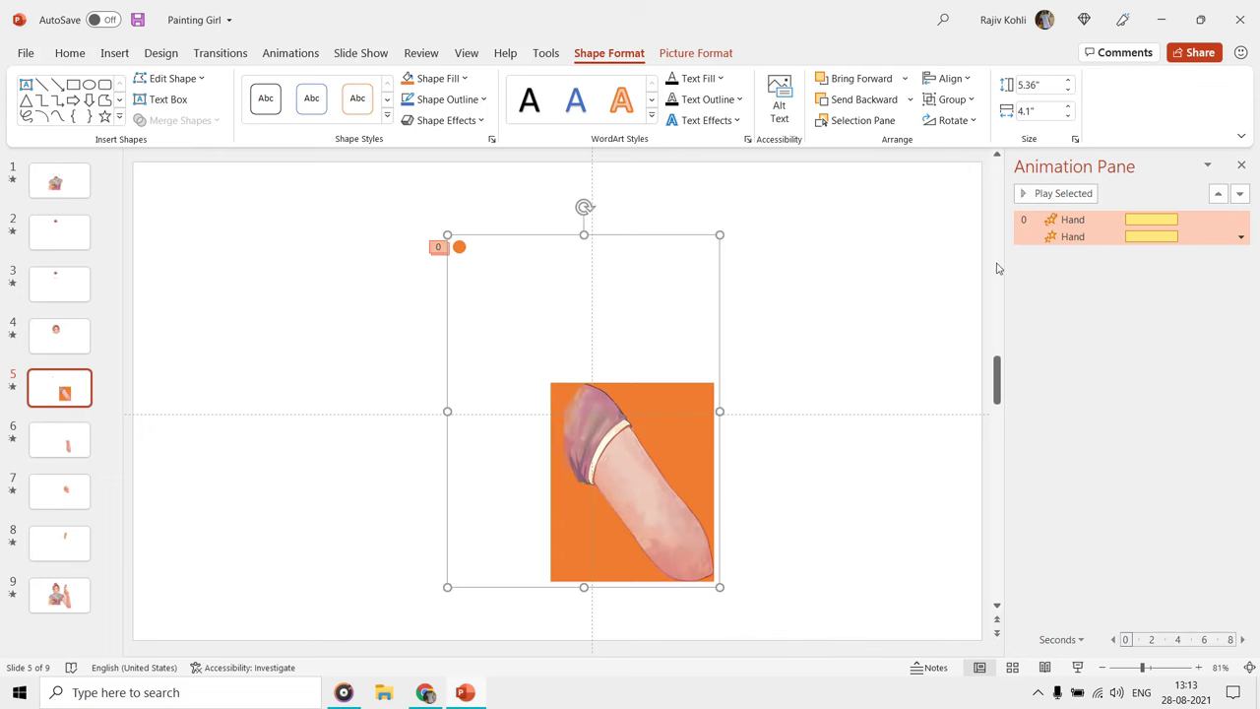
pyautogui.hotkey('ctrl', 'z')
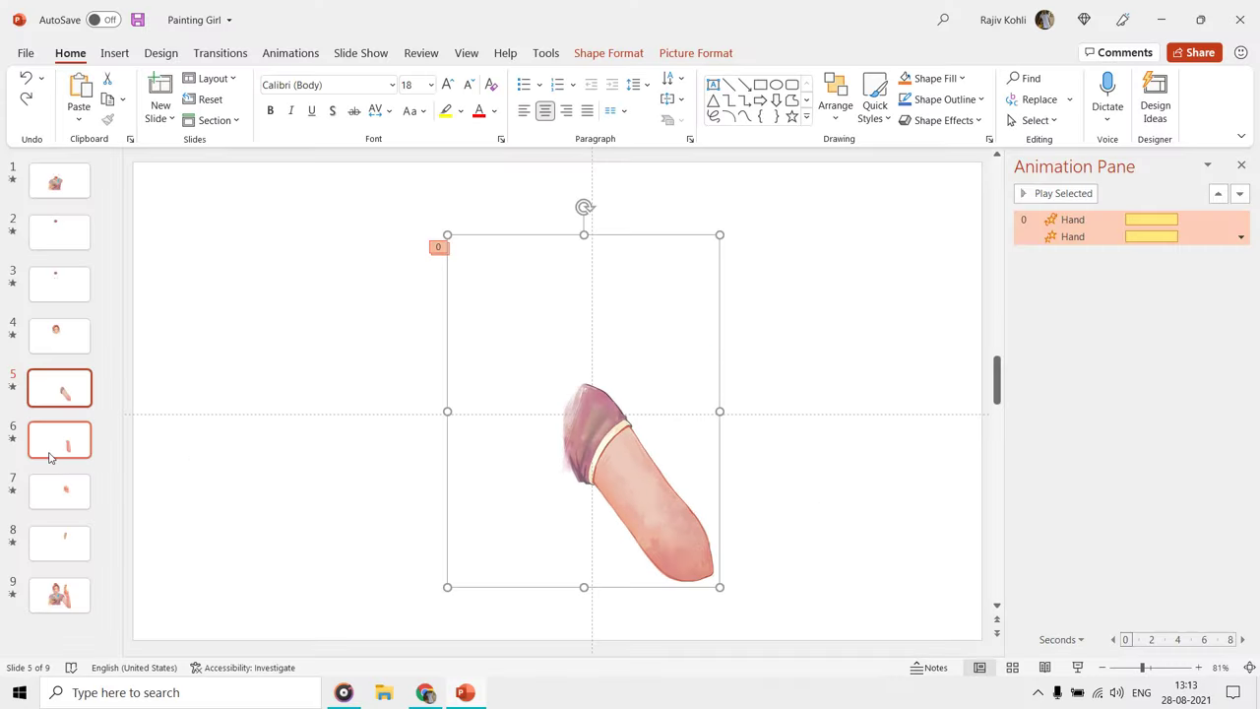
# - On slide 6, check the arm's Arc Down and Spin effect settings
pyautogui.click(50, 448)
pyautogui.doubleClick(1070, 219)
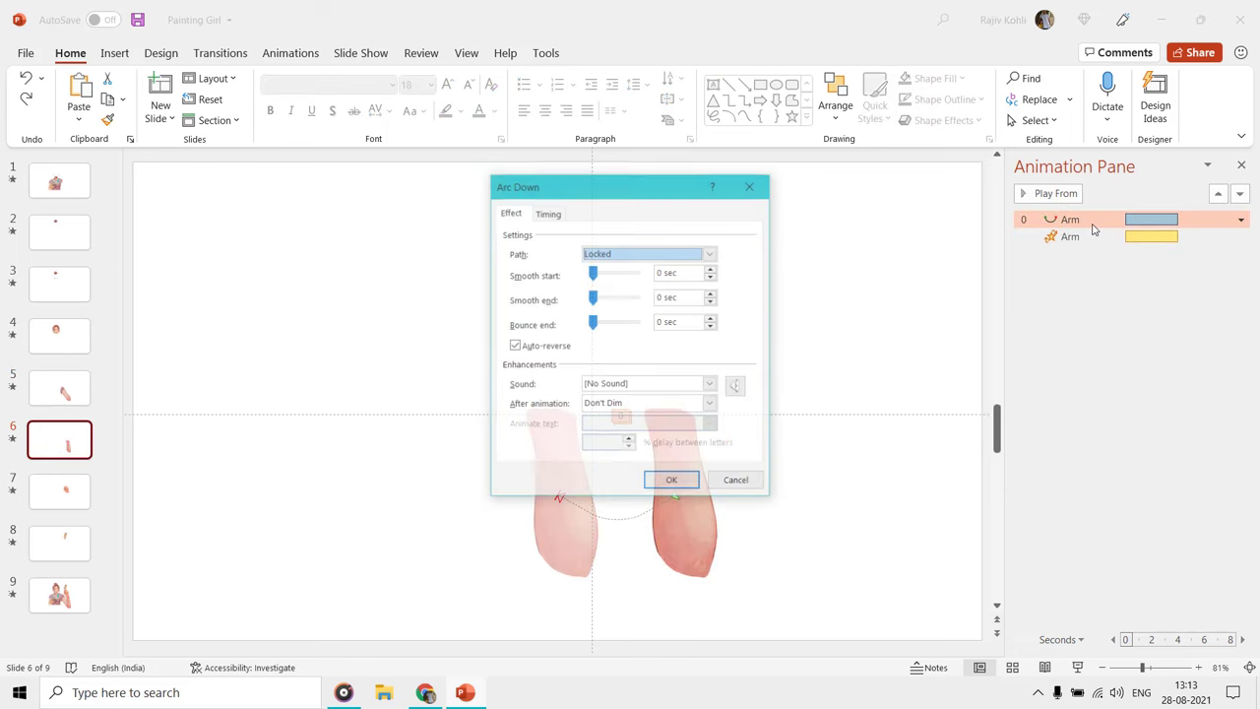
pyautogui.press('Escape')
pyautogui.doubleClick(1089, 236)
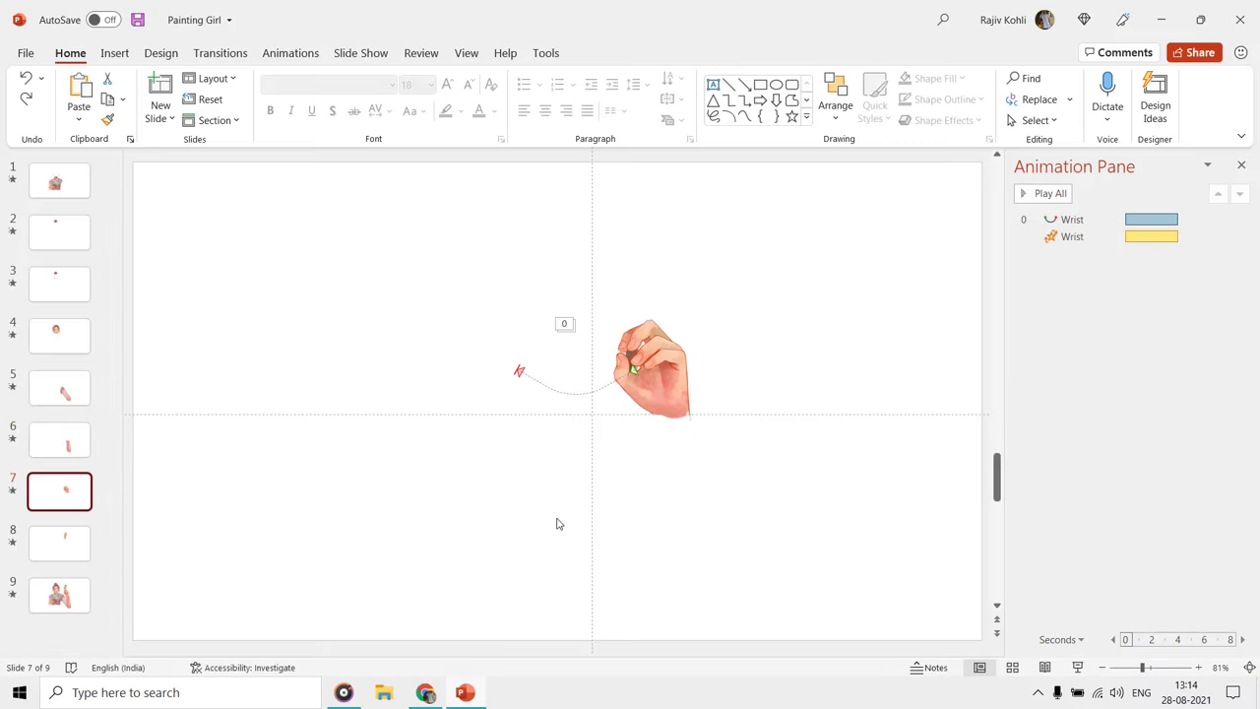
# - Check the wrist's arc motion path and spin effect settings on slide 7
pyautogui.doubleClick(1093, 220)
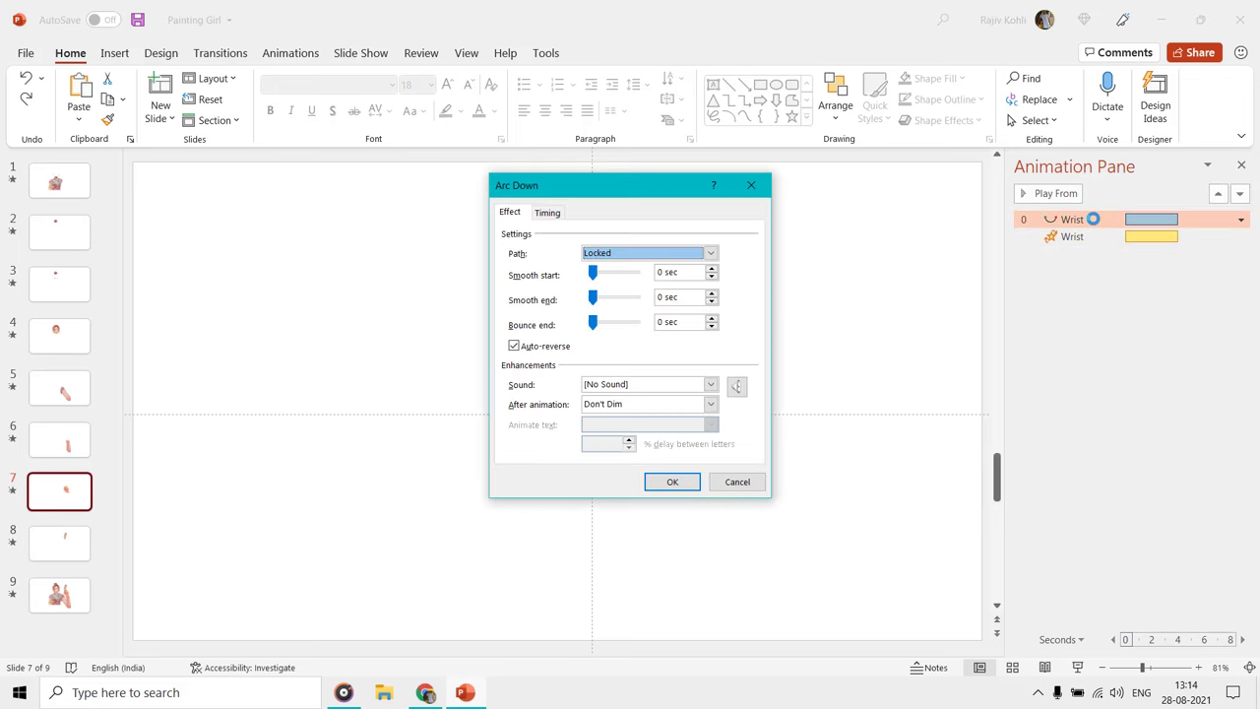
pyautogui.press('Escape')
pyautogui.click(1078, 237)
pyautogui.doubleClick(1078, 238)
pyautogui.press('Escape')
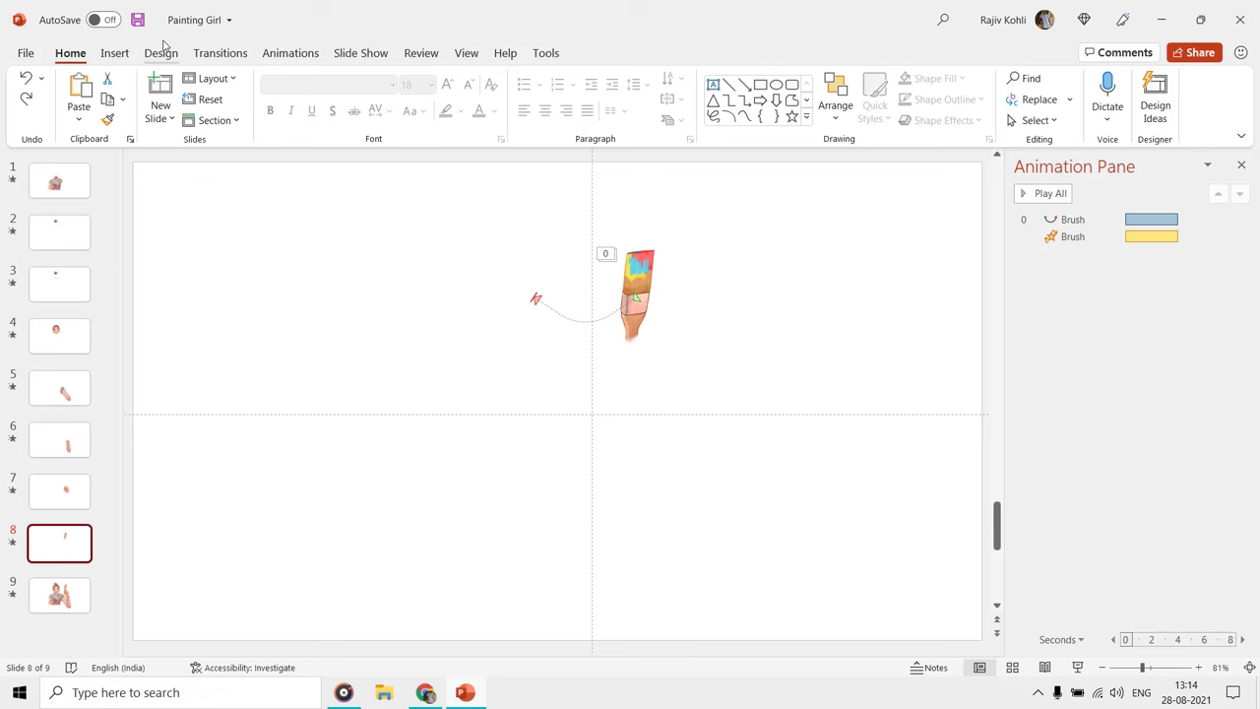
# - Go to slide 9, showing the full girl with the brush and Eyes-through-Bun animations
pyautogui.click(51, 597)
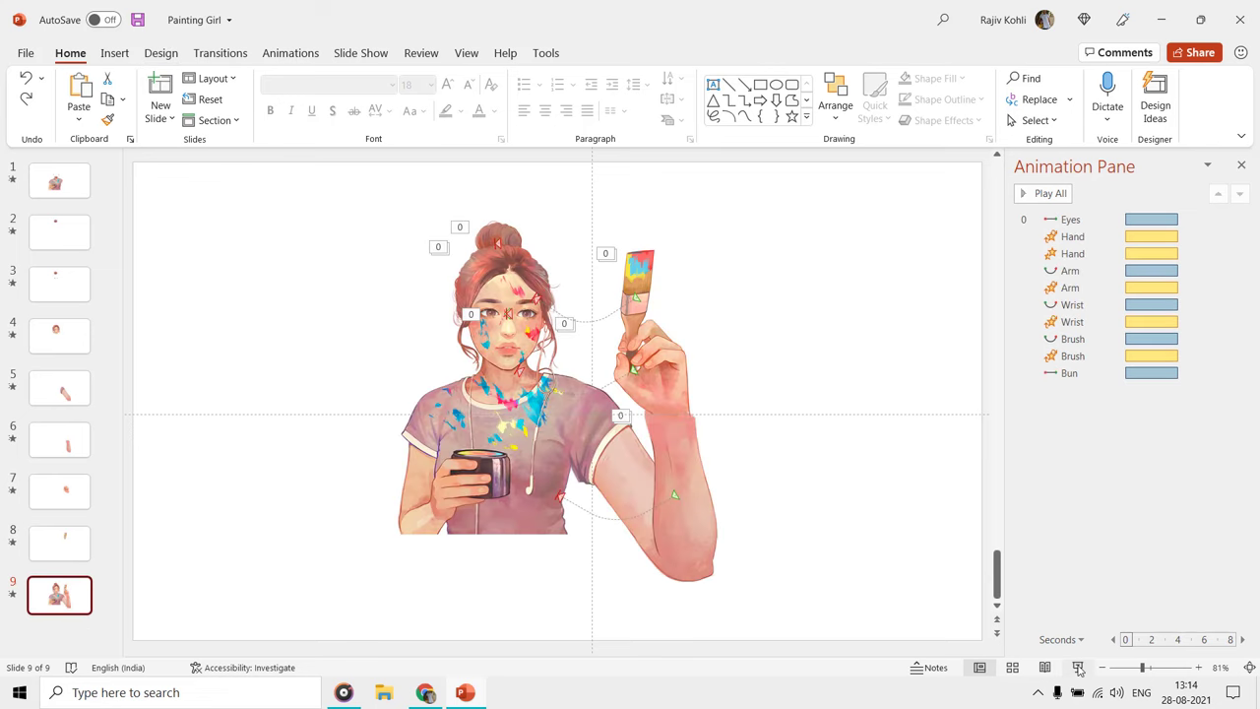